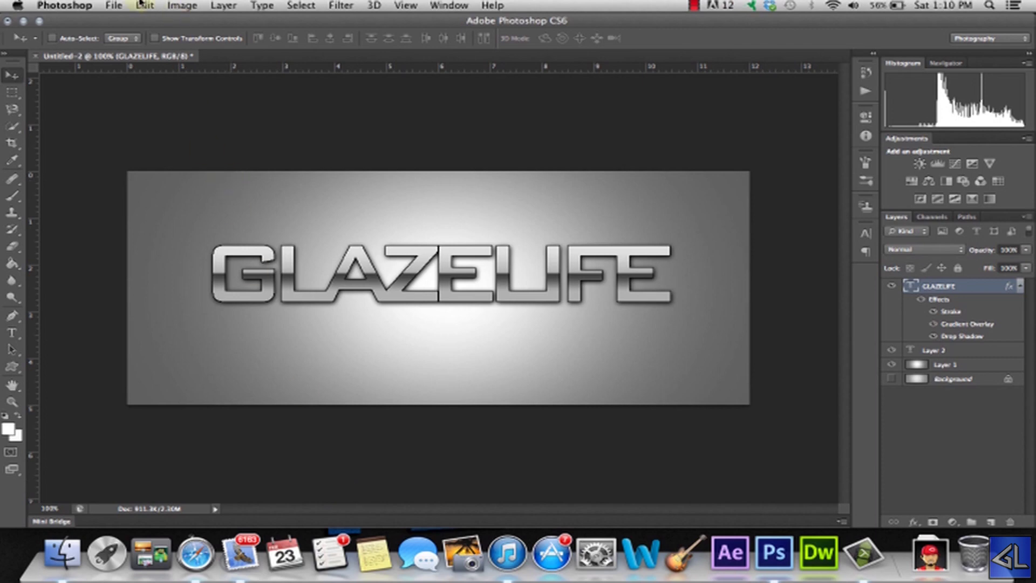
# Step: Create a new 12 x 5 inch document at 72 ppi
pyautogui.click(115, 5)
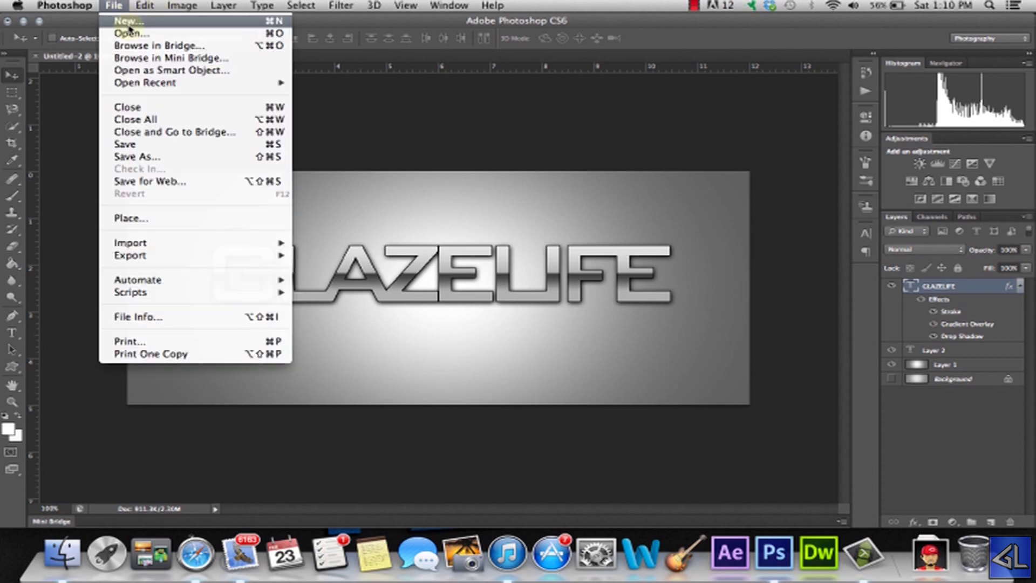
pyautogui.click(128, 21)
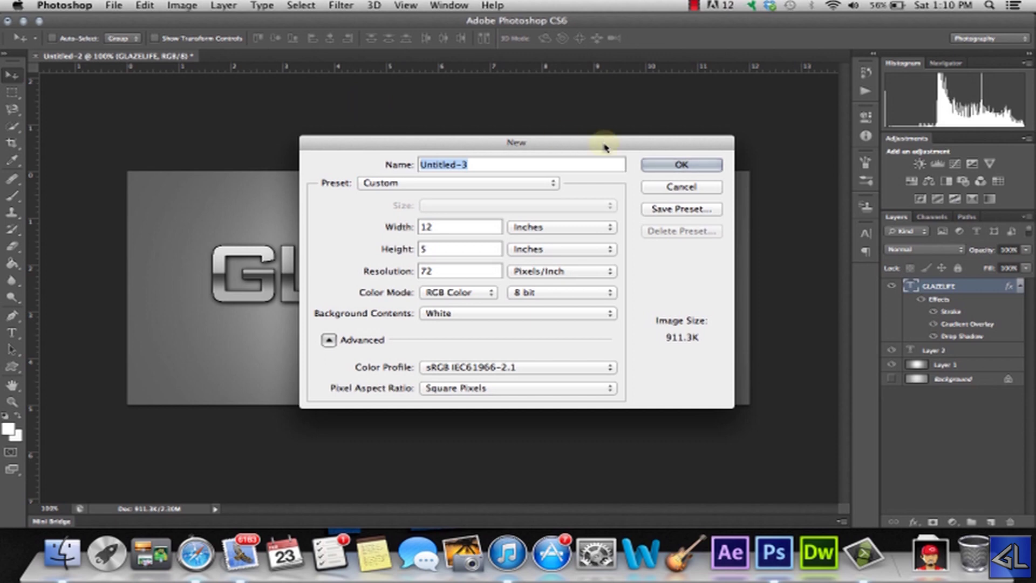
pyautogui.click(682, 165)
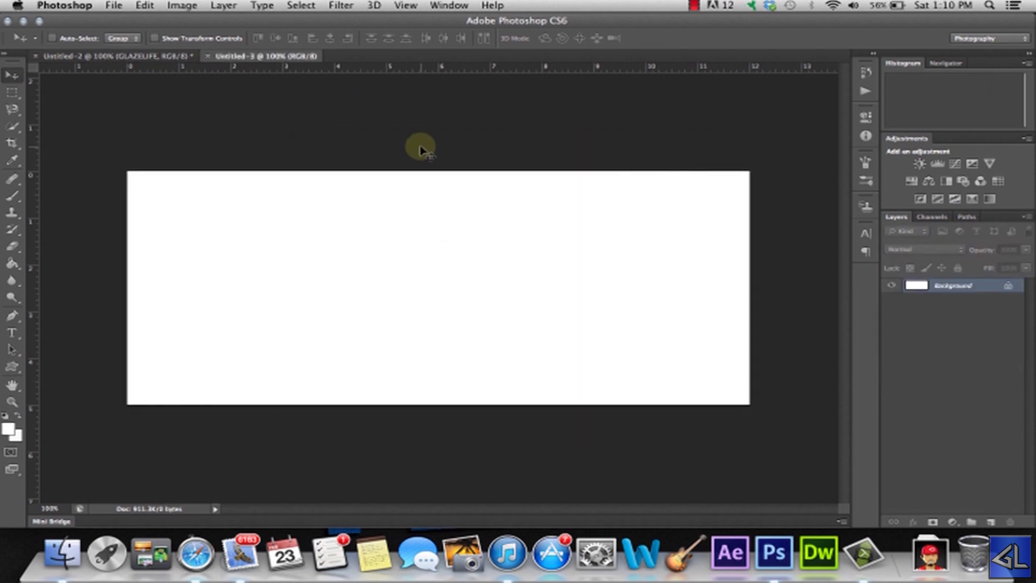
# Step: Set the foreground colour to grey 5d5c5c
pyautogui.click(9, 428)
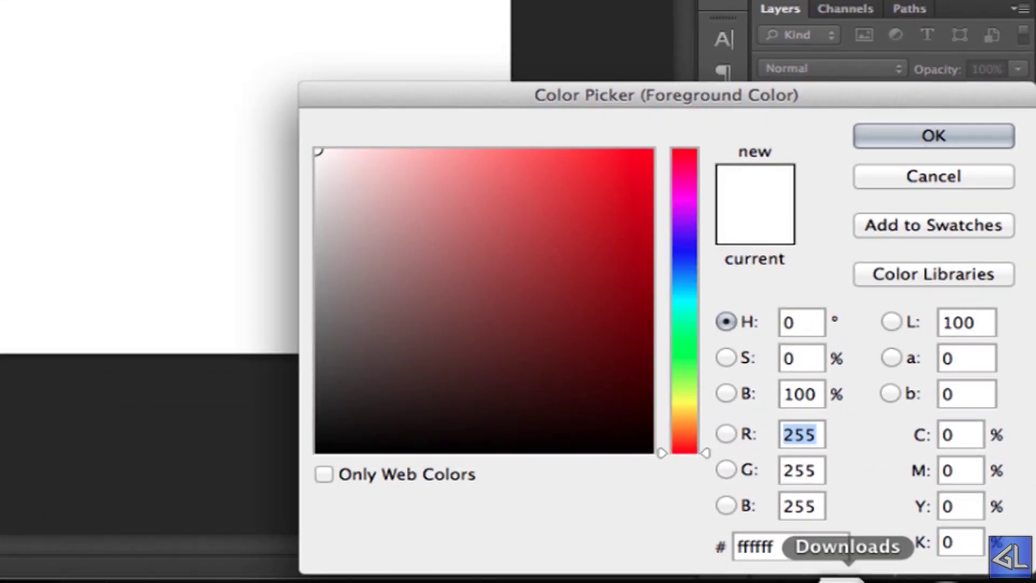
pyautogui.moveTo(809, 547); pyautogui.dragTo(705, 553)
pyautogui.write('5d5c')
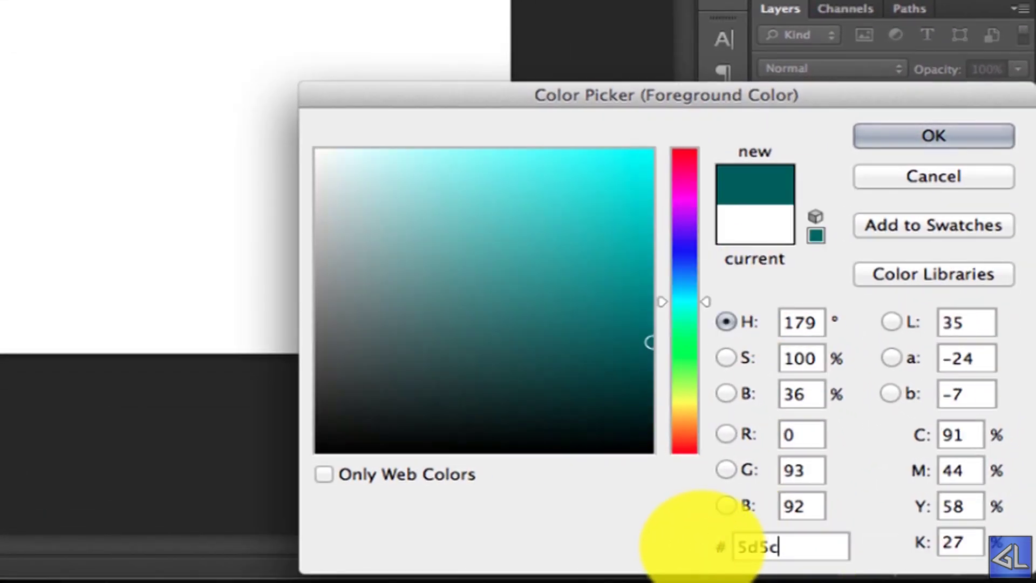
pyautogui.write('5c')
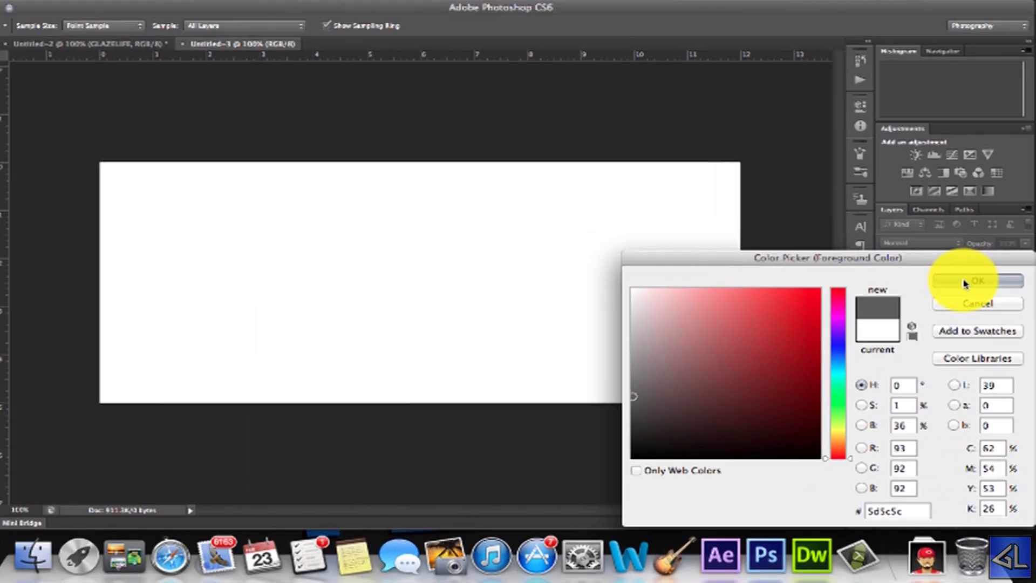
pyautogui.click(922, 176)
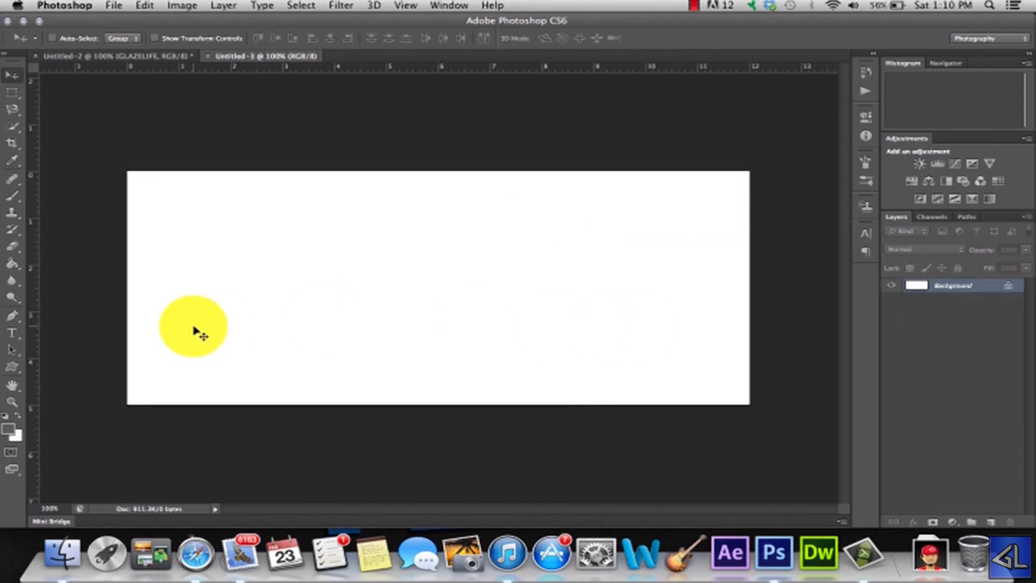
# Step: Fill the canvas with dark grey using the Paint Bucket and add an empty Layer 1
pyautogui.click(13, 263)
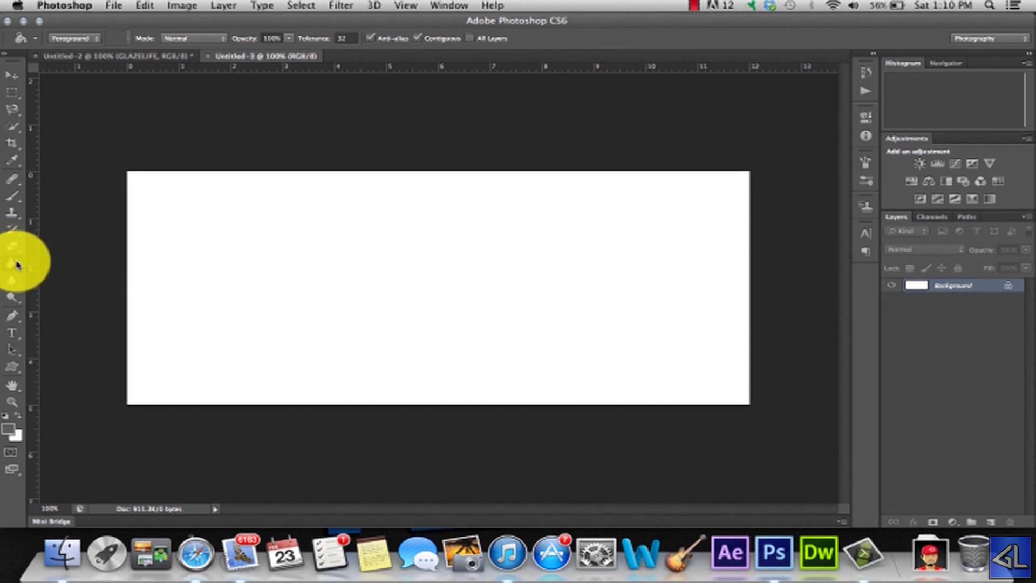
pyautogui.click(446, 275)
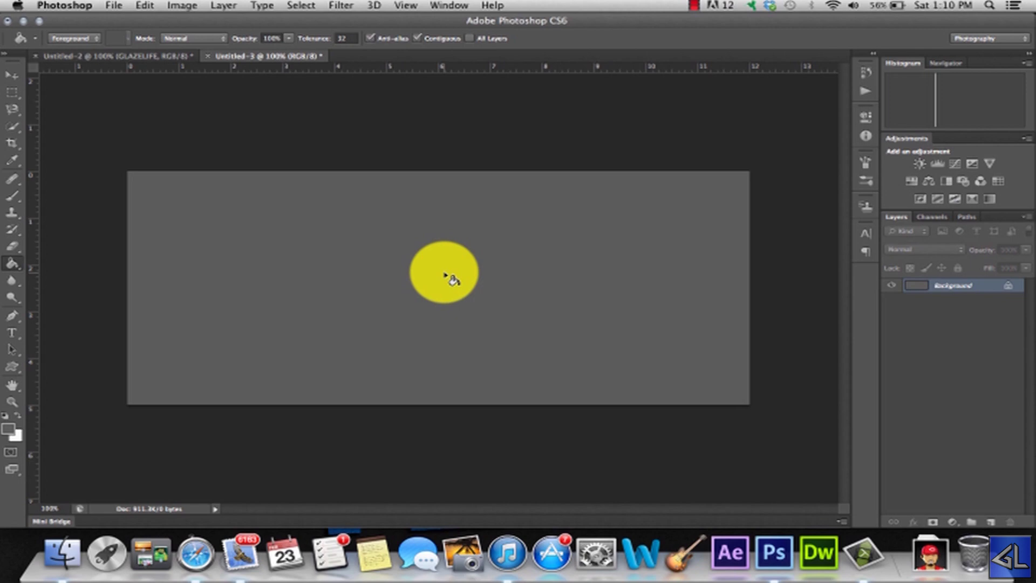
pyautogui.click(991, 523)
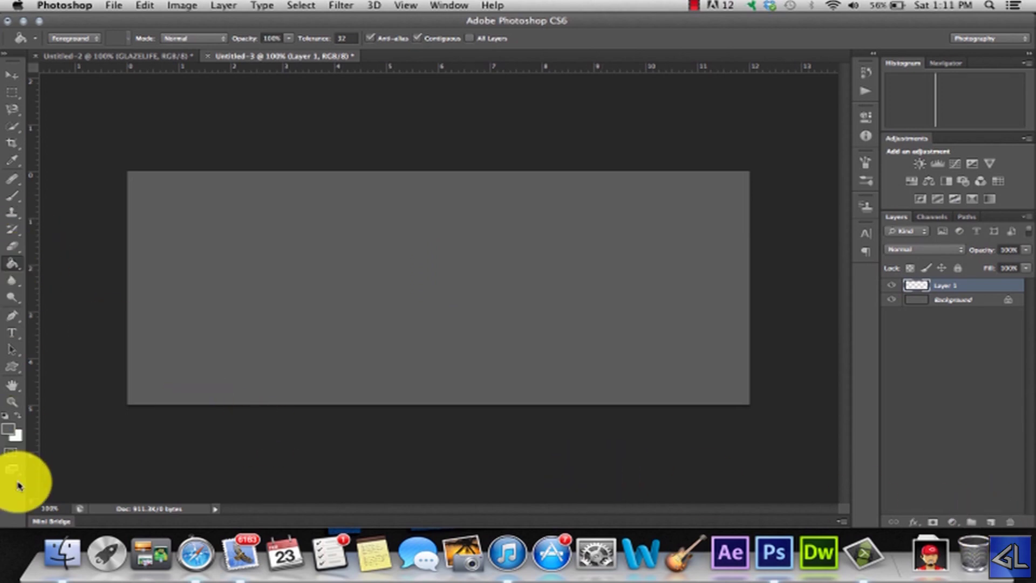
# Step: Set the foreground colour to pure white
pyautogui.click(11, 429)
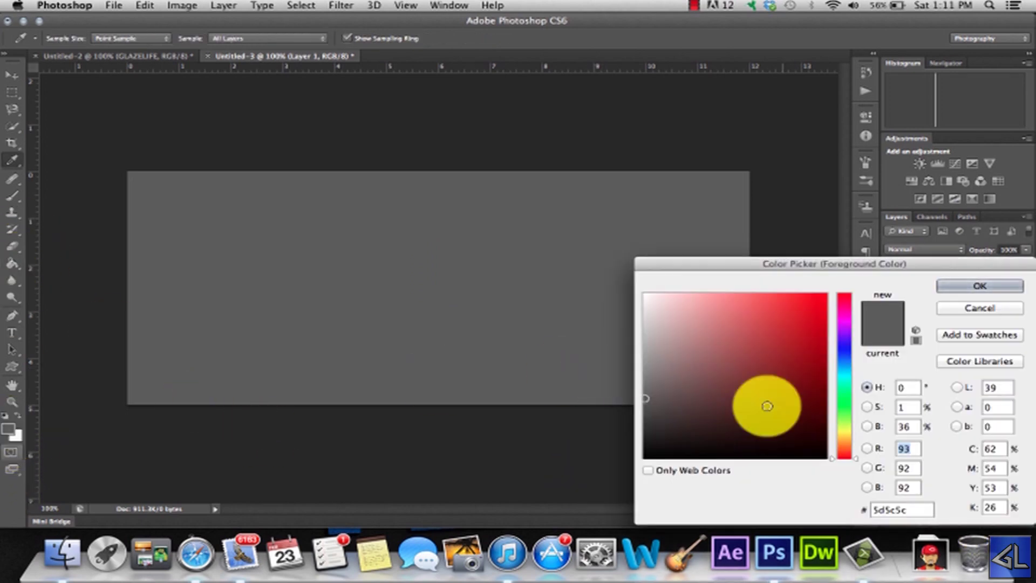
pyautogui.moveTo(800, 413)
pyautogui.mouseDown()
pyautogui.moveTo(704, 363)
pyautogui.moveTo(601, 252)
pyautogui.mouseUp()
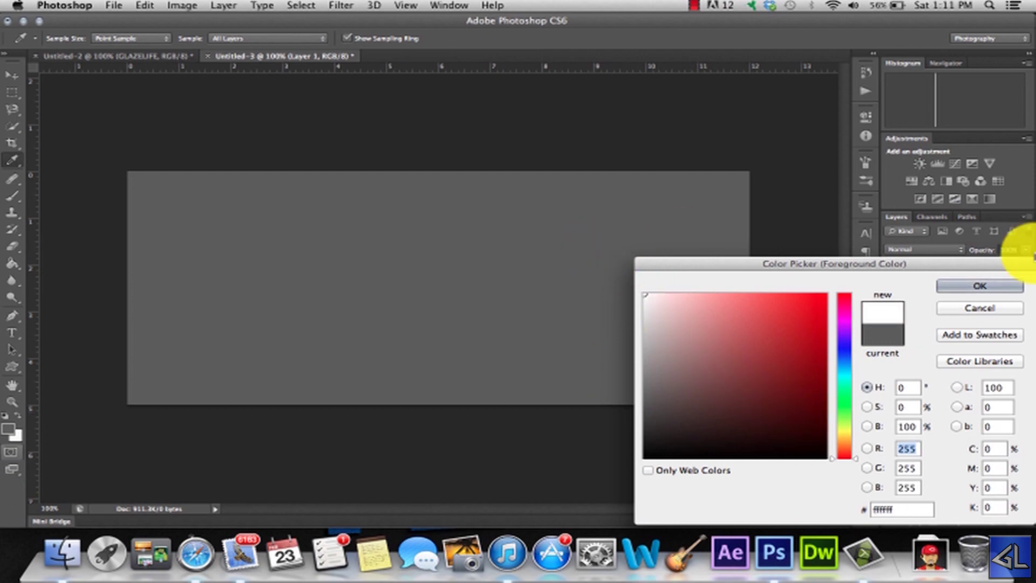
pyautogui.click(976, 285)
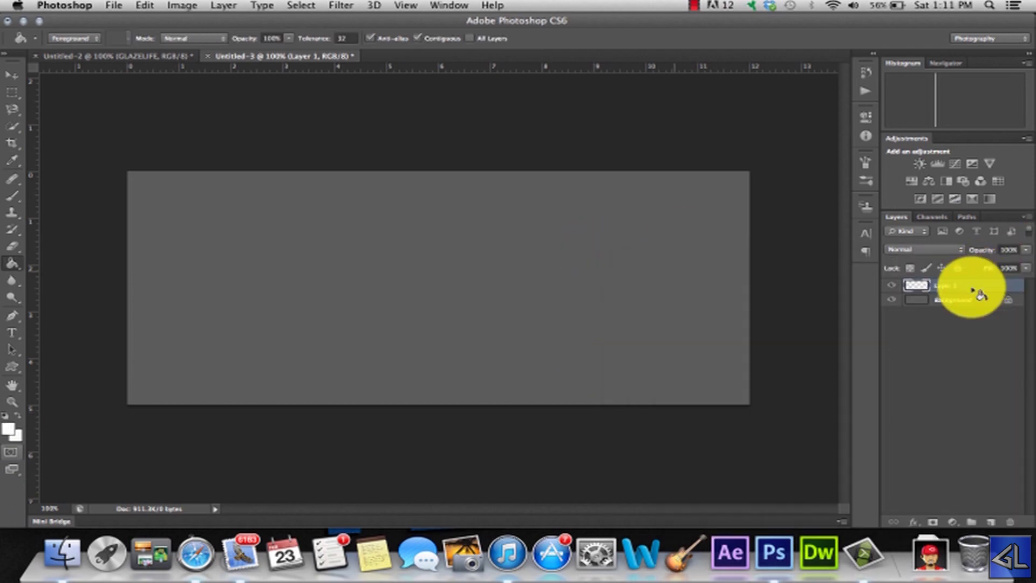
# Step: Paint a soft white glow in the canvas centre and lower the layer fill to 74%
pyautogui.click(15, 198)
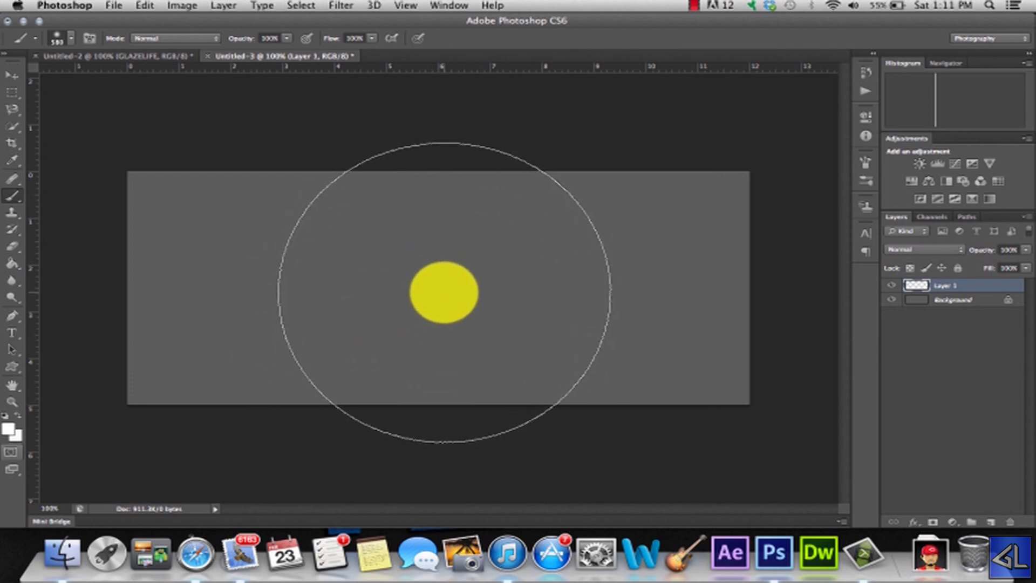
pyautogui.click(444, 291)
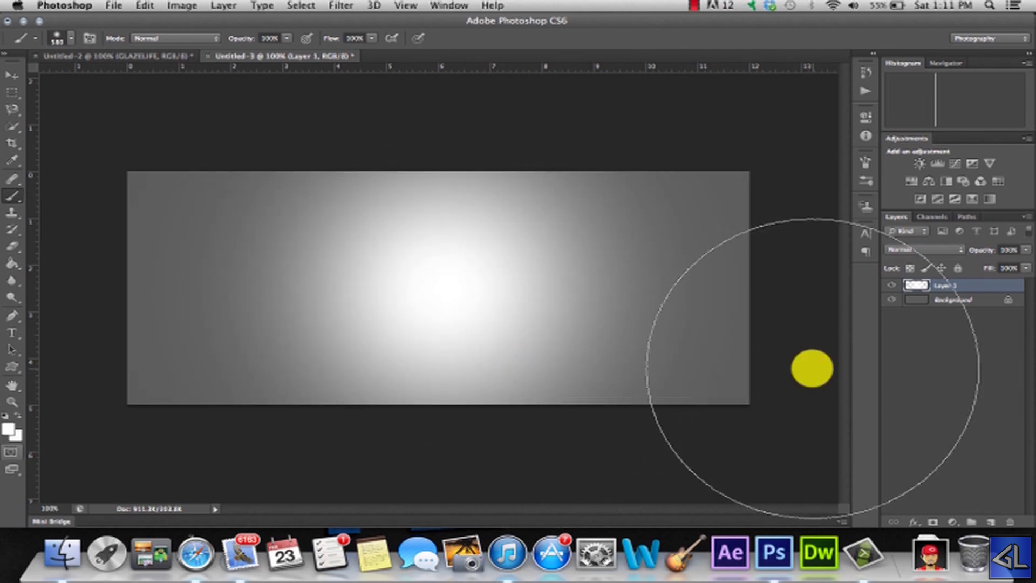
pyautogui.moveTo(736, 352); pyautogui.dragTo(580, 347)
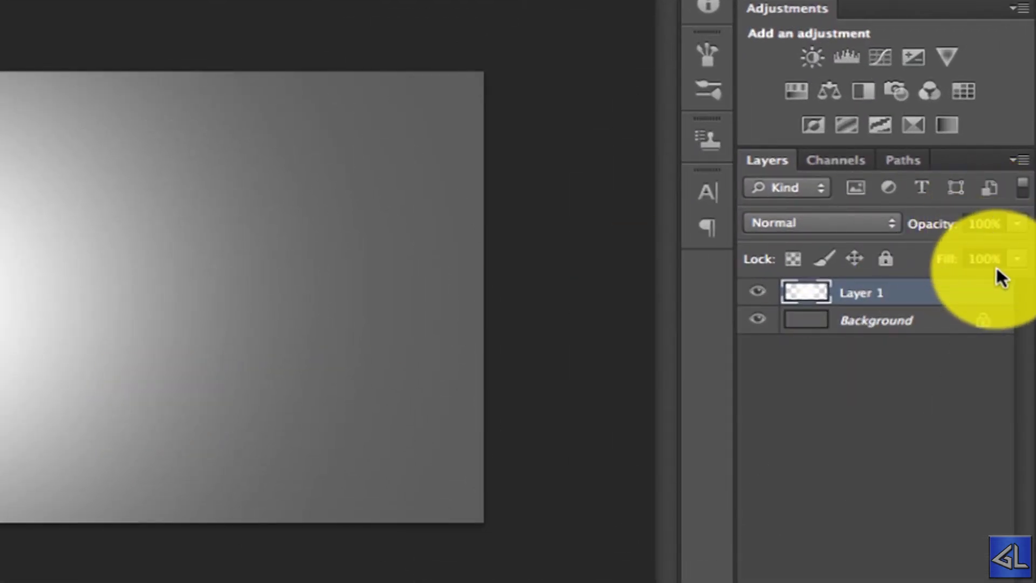
pyautogui.moveTo(1017, 263); pyautogui.dragTo(985, 284)
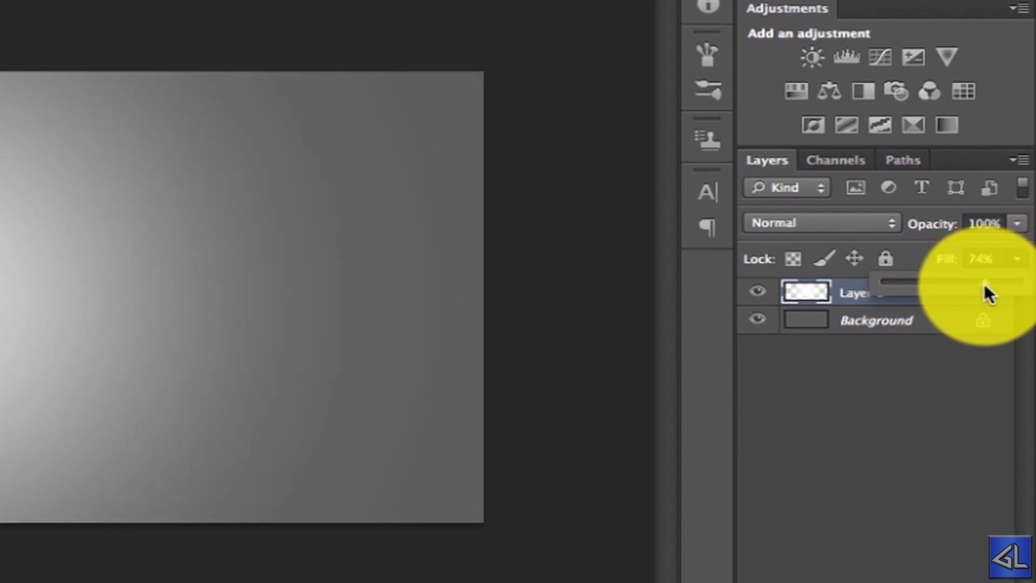
pyautogui.click(399, 291)
# Step: Free-transform the glow layer, stretching it wider to the right and left
pyautogui.press('super+t')
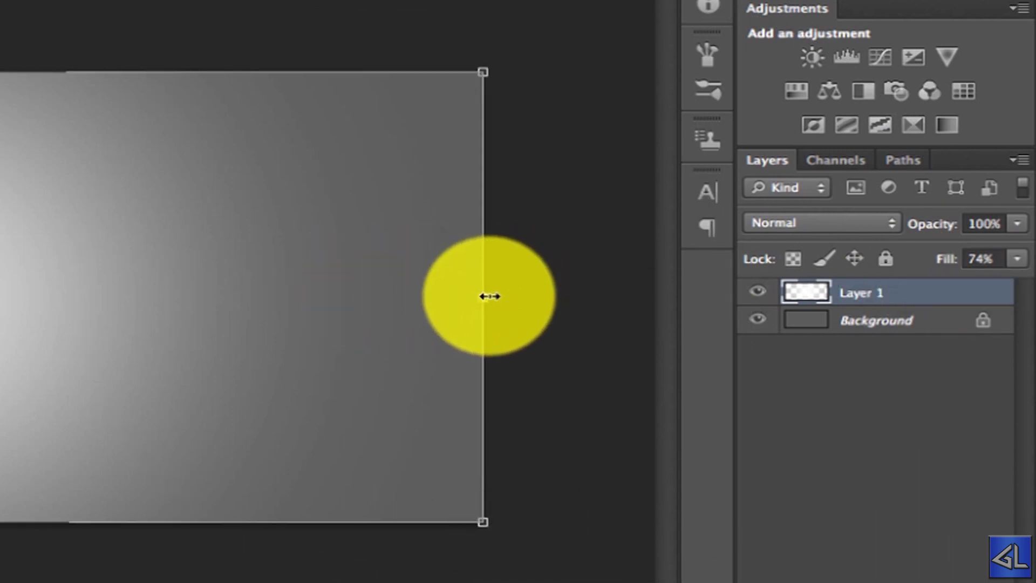
pyautogui.moveTo(489, 296); pyautogui.dragTo(508, 297)
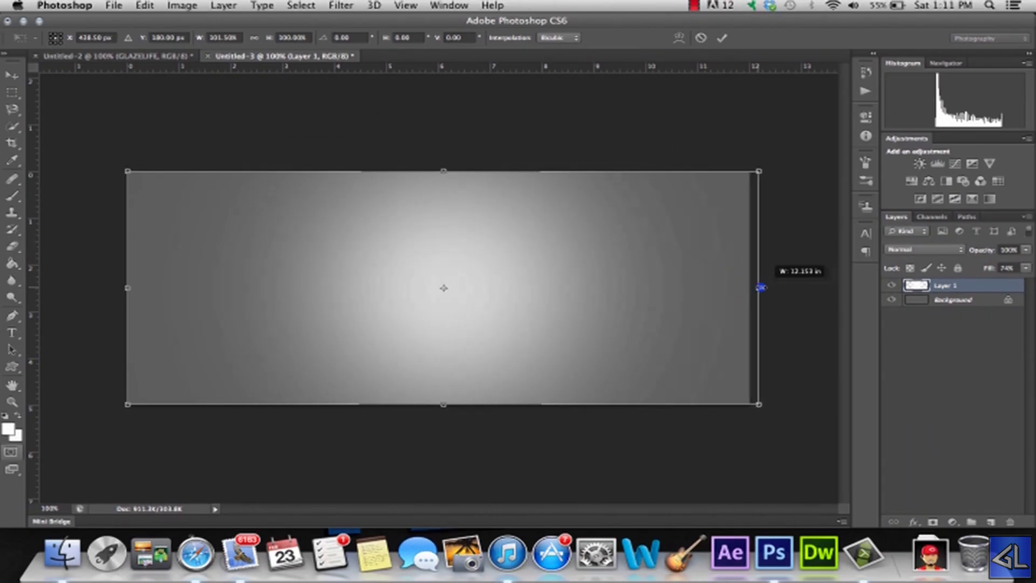
pyautogui.moveTo(761, 287); pyautogui.dragTo(816, 287)
pyautogui.moveTo(125, 288); pyautogui.dragTo(56, 288)
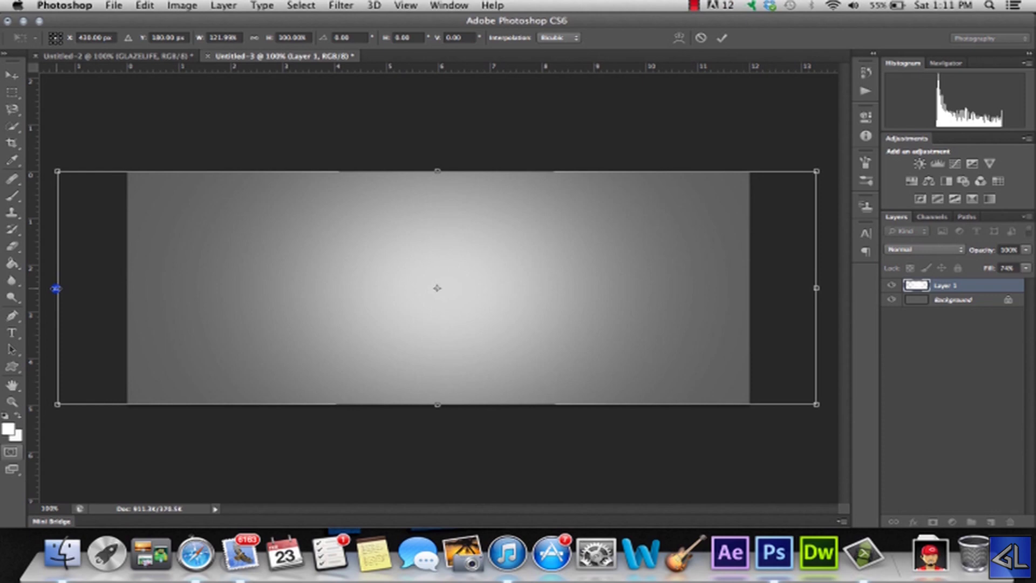
pyautogui.press('Return')
pyautogui.press('b')
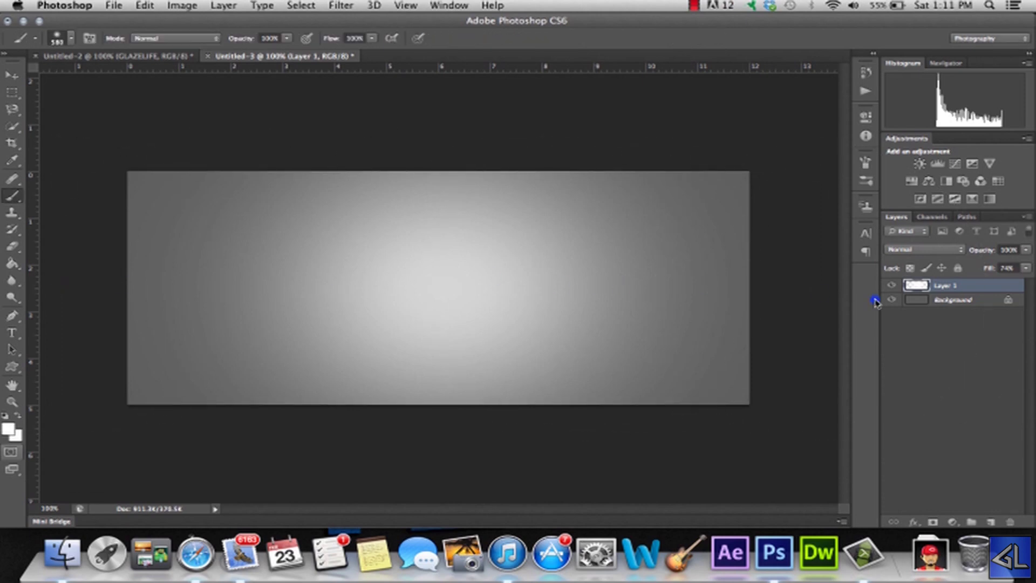
# Step: Merge the glow layer into the background and type GLAZELIFE in a wide text box
pyautogui.rightClick(960, 290)
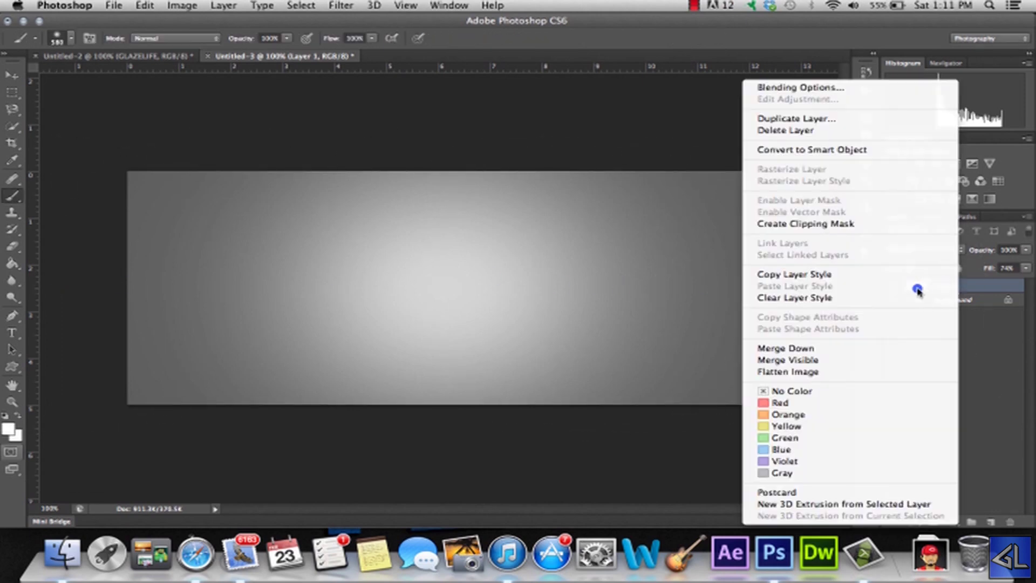
pyautogui.click(815, 348)
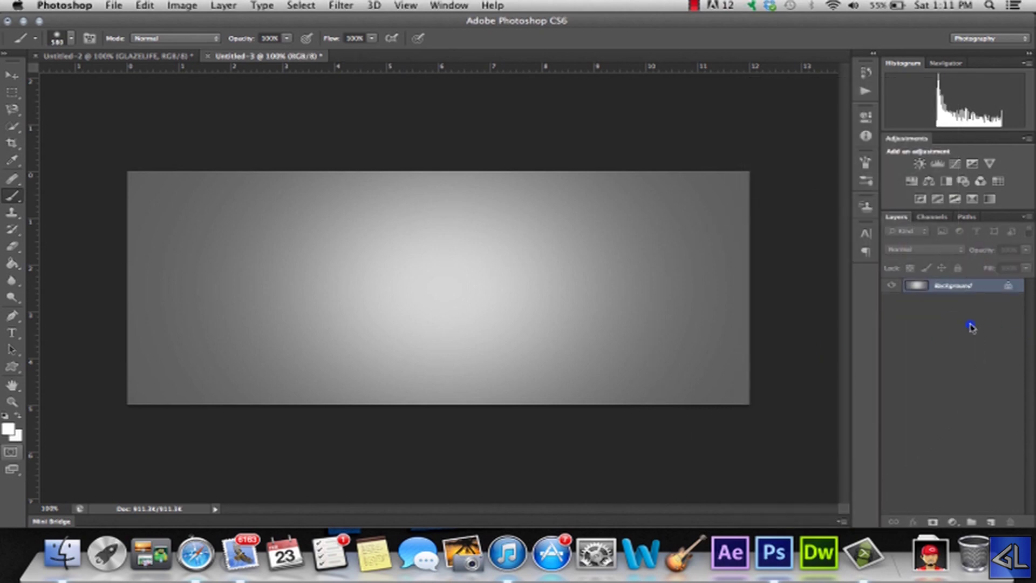
pyautogui.click(12, 332)
pyautogui.moveTo(139, 231); pyautogui.dragTo(744, 362)
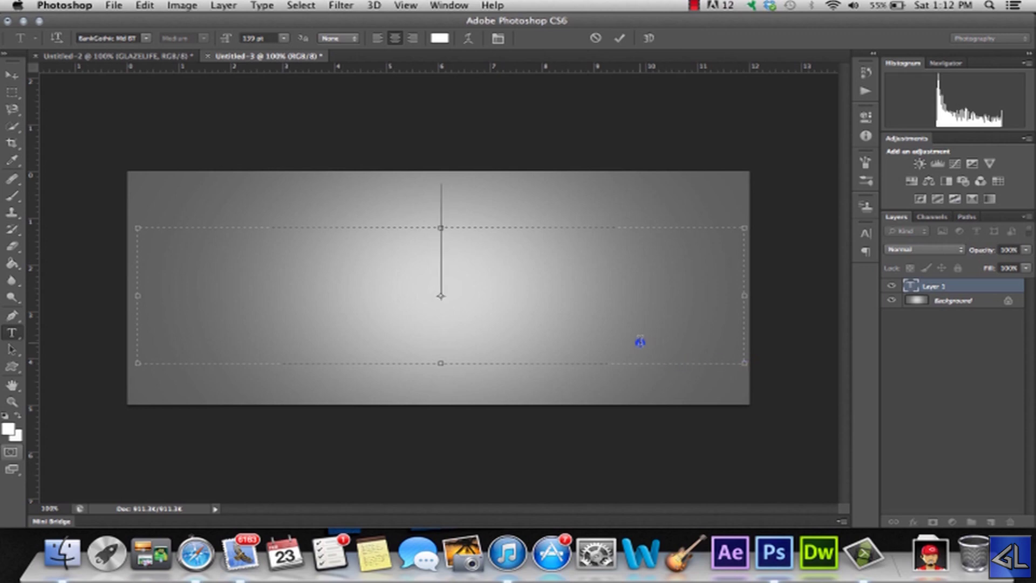
pyautogui.write('GL')
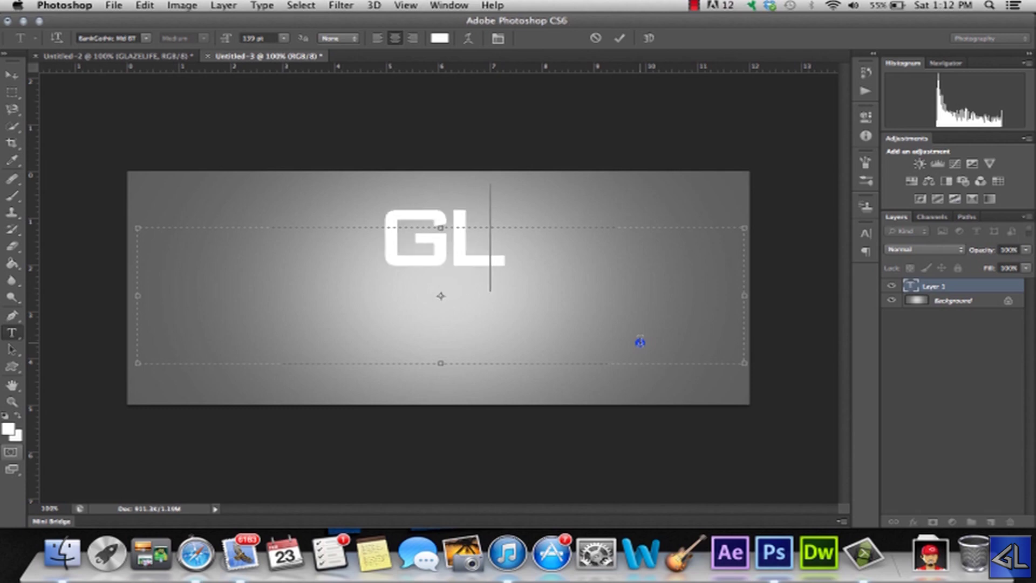
pyautogui.write('A')
pyautogui.press('BackSpace')
pyautogui.write('AZELIFE')
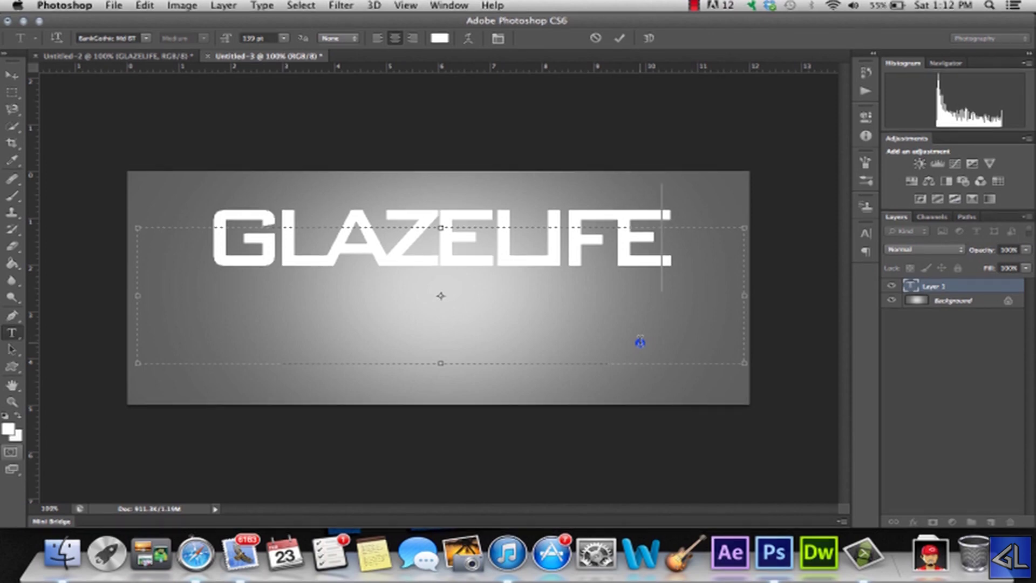
# Step: Nudge the GLAZELIFE text down slightly and rasterize its type layer
pyautogui.click(8, 74)
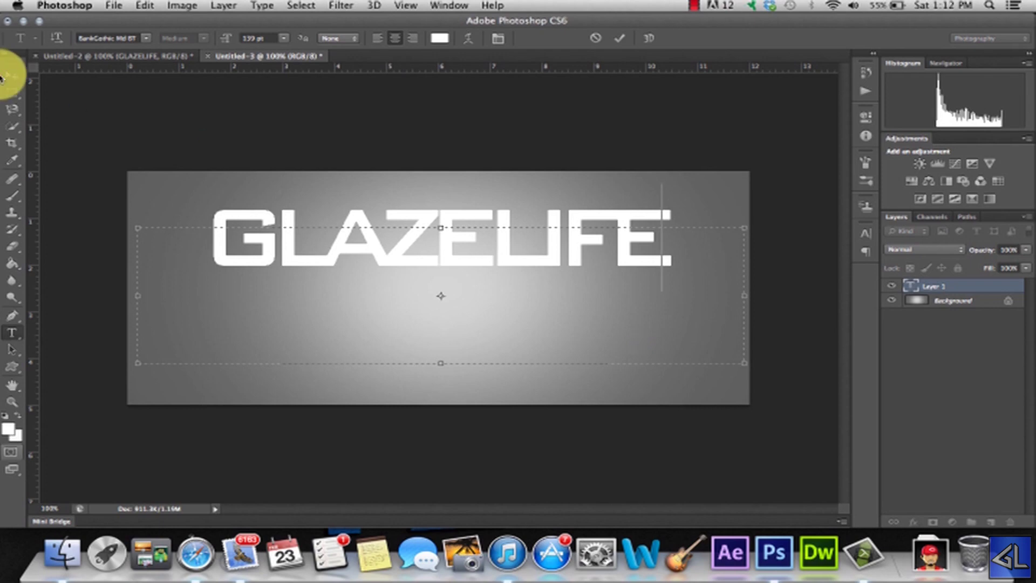
pyautogui.moveTo(326, 232); pyautogui.dragTo(328, 276)
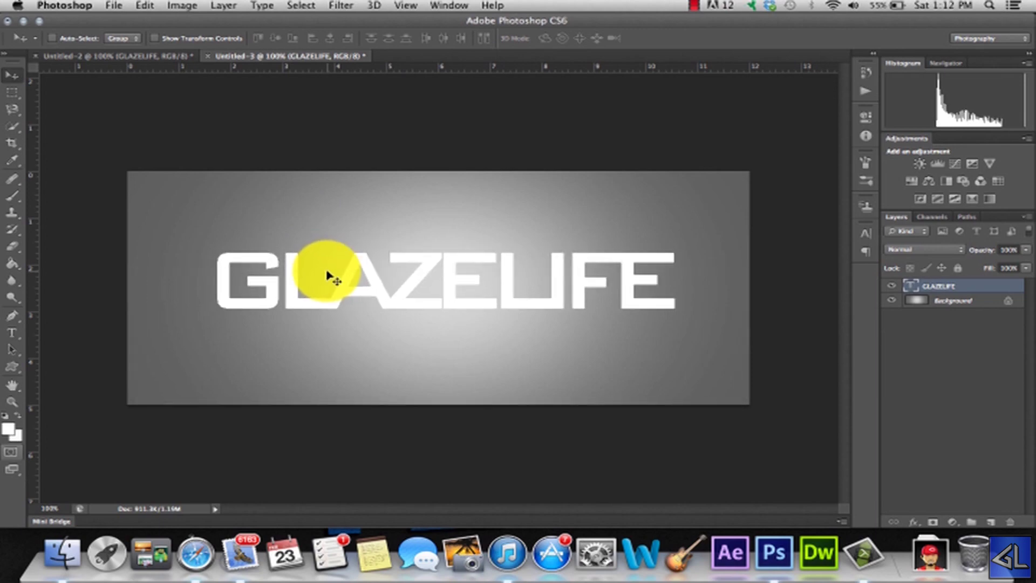
pyautogui.rightClick(968, 286)
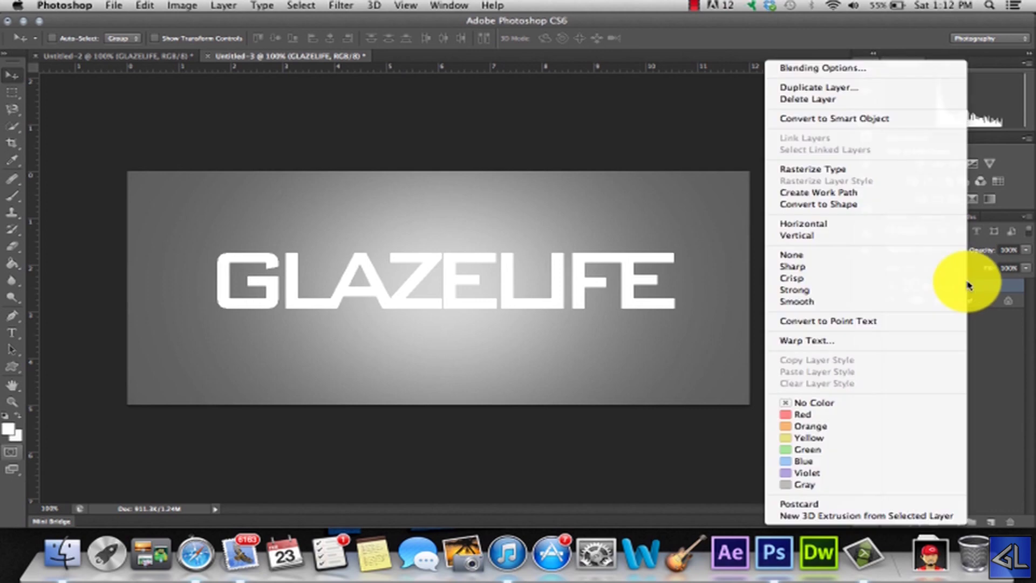
pyautogui.click(845, 173)
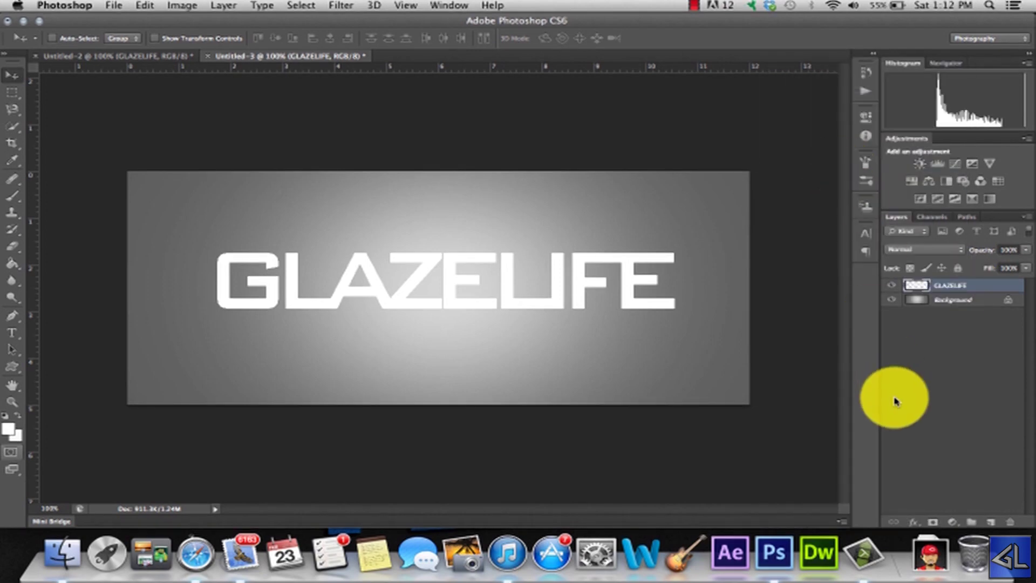
# Step: Add a 1 px black outside Stroke effect to the GLAZELIFE layer, enabling Drop Shadow too
pyautogui.click(915, 522)
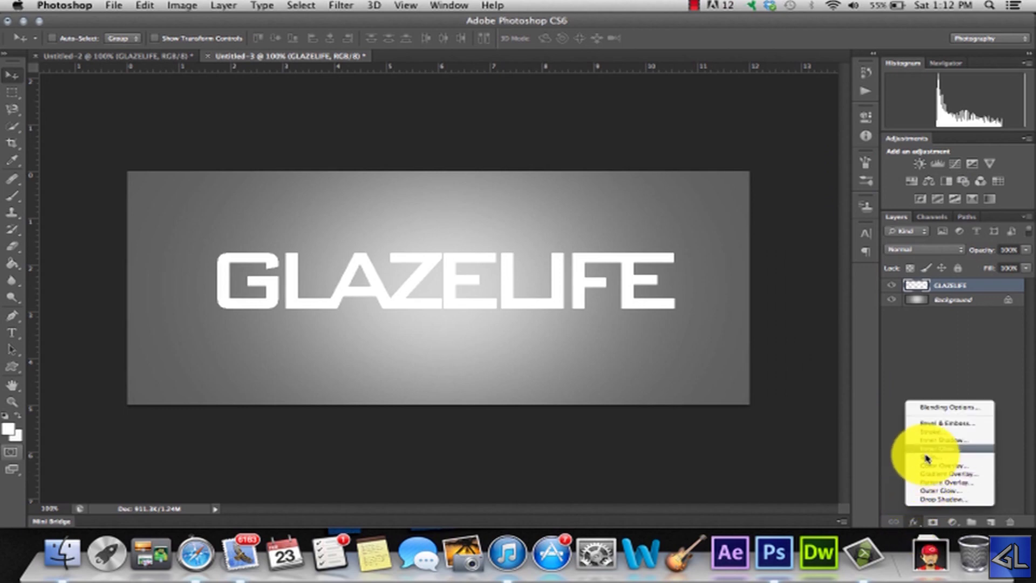
pyautogui.click(930, 435)
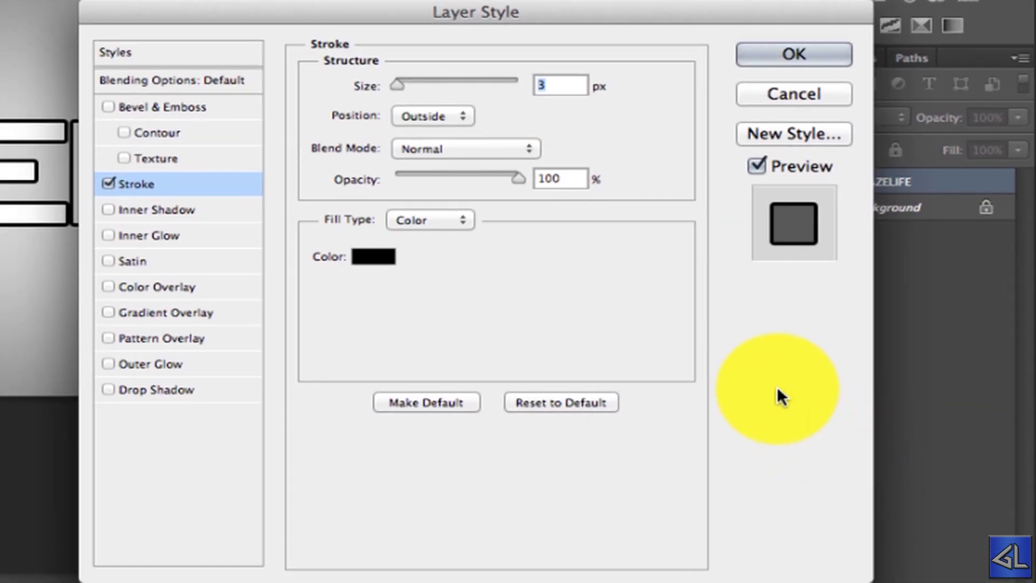
pyautogui.write('1')
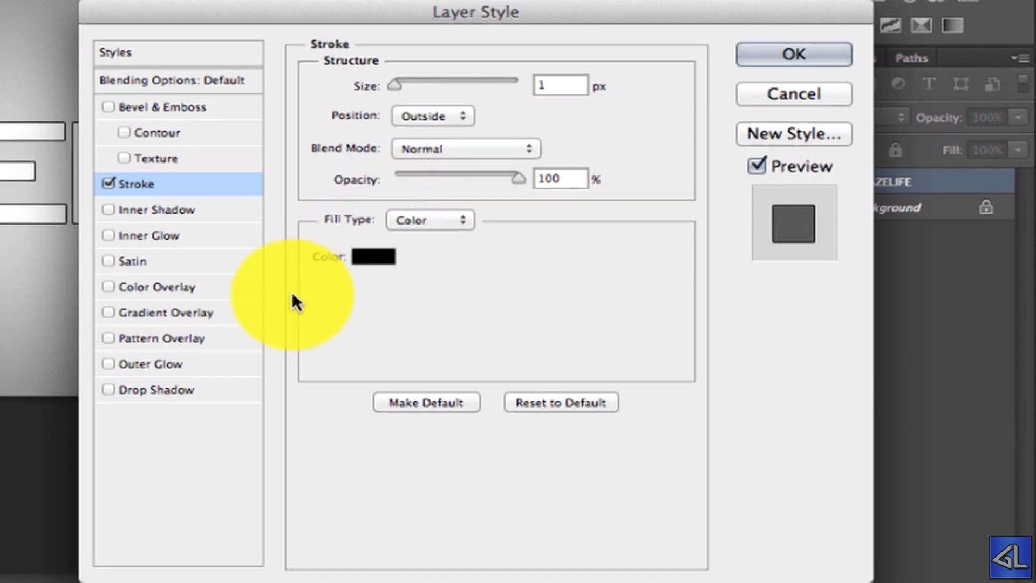
pyautogui.click(165, 389)
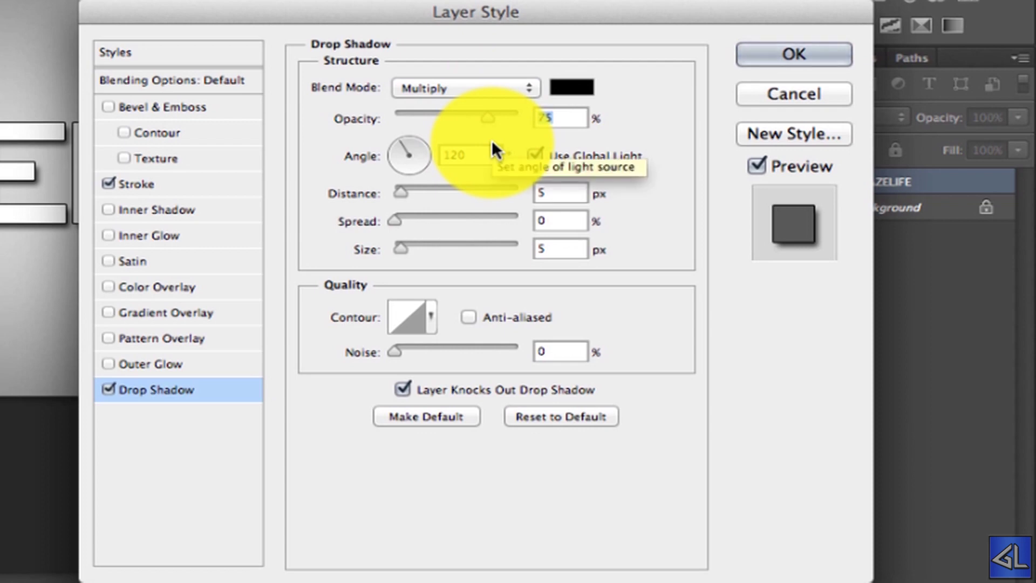
# Step: Set the drop shadow to 100% opacity, 2 px distance and 10% spread
pyautogui.write('100')
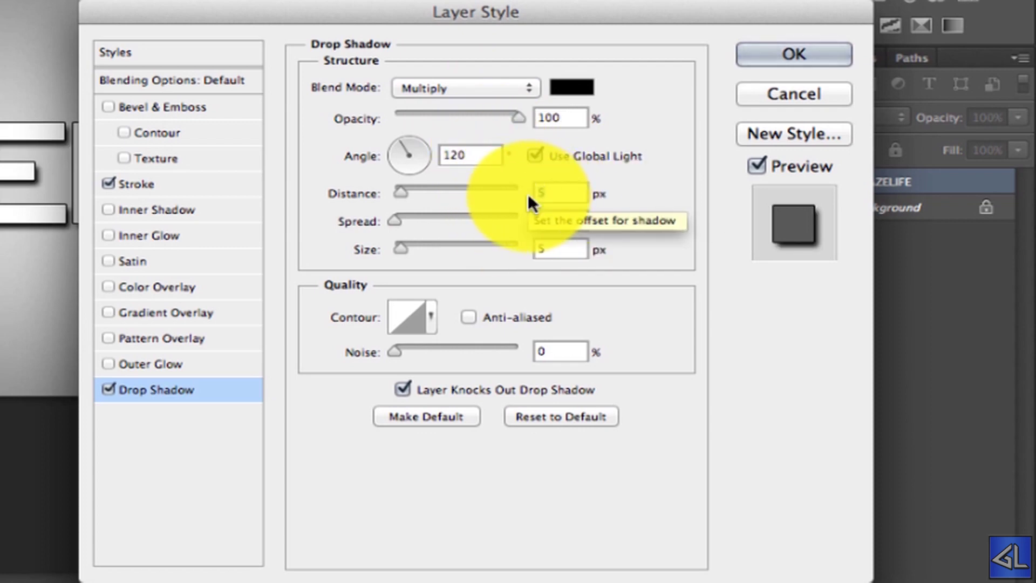
pyautogui.doubleClick(546, 193)
pyautogui.write('2')
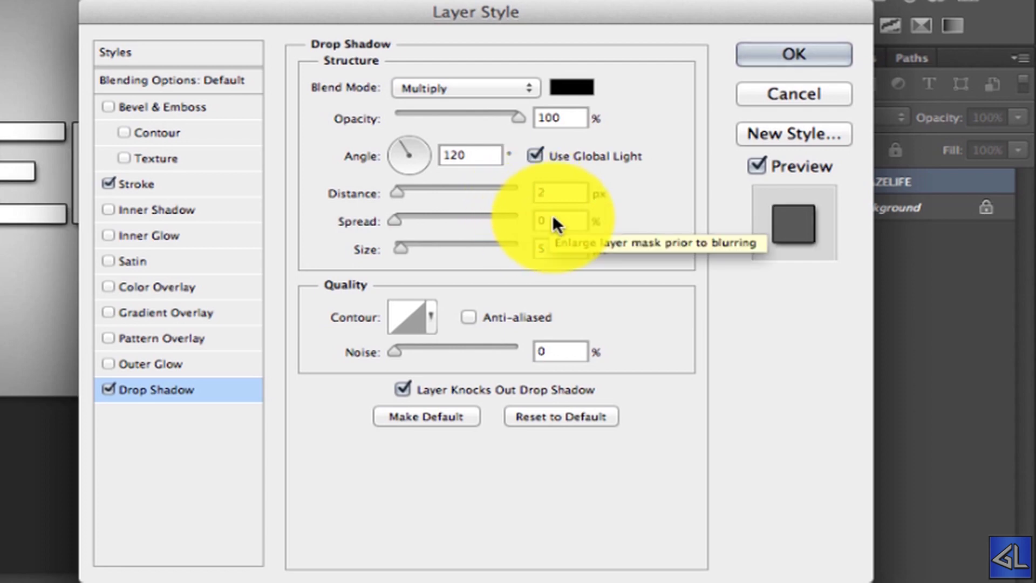
pyautogui.doubleClick(565, 218)
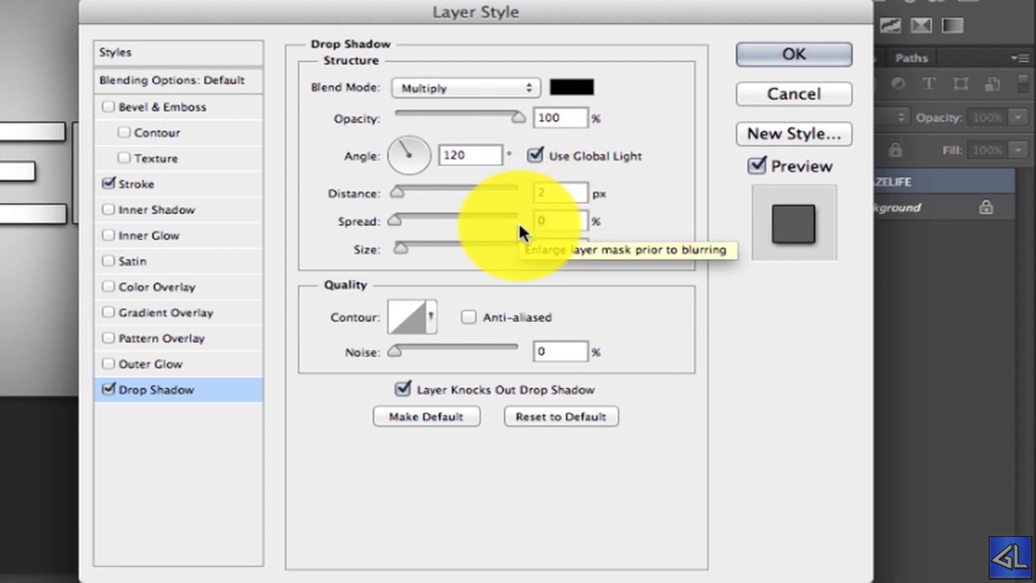
pyautogui.write('10')
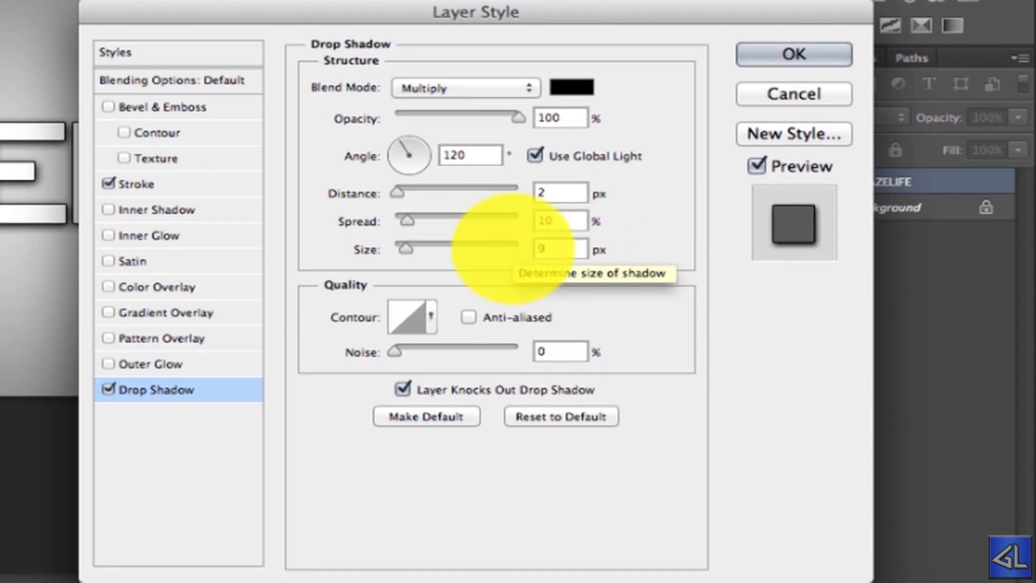
pyautogui.click(150, 319)
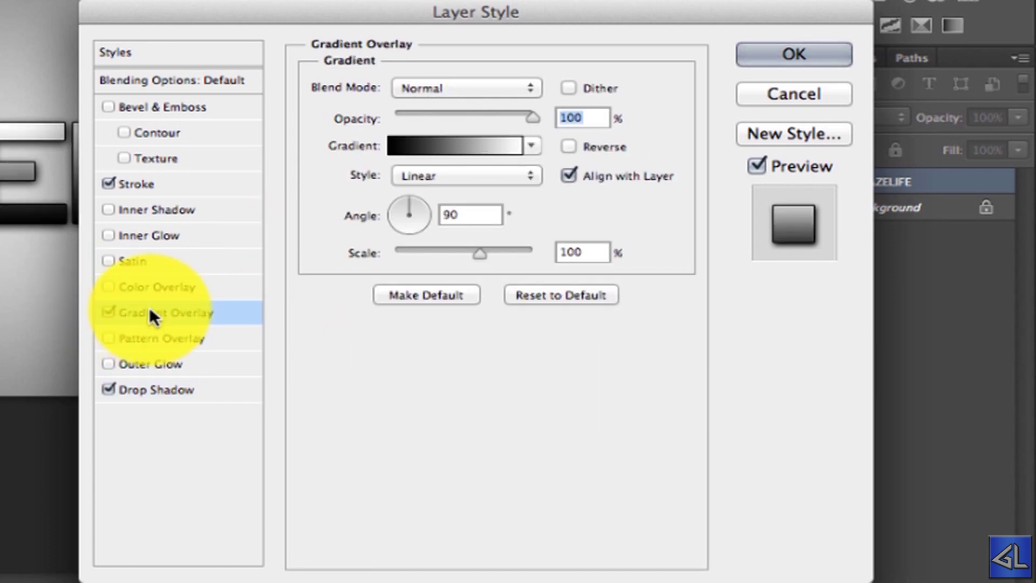
# Step: Set the left stop of the gradient overlay to grey b1b1b1
pyautogui.click(477, 150)
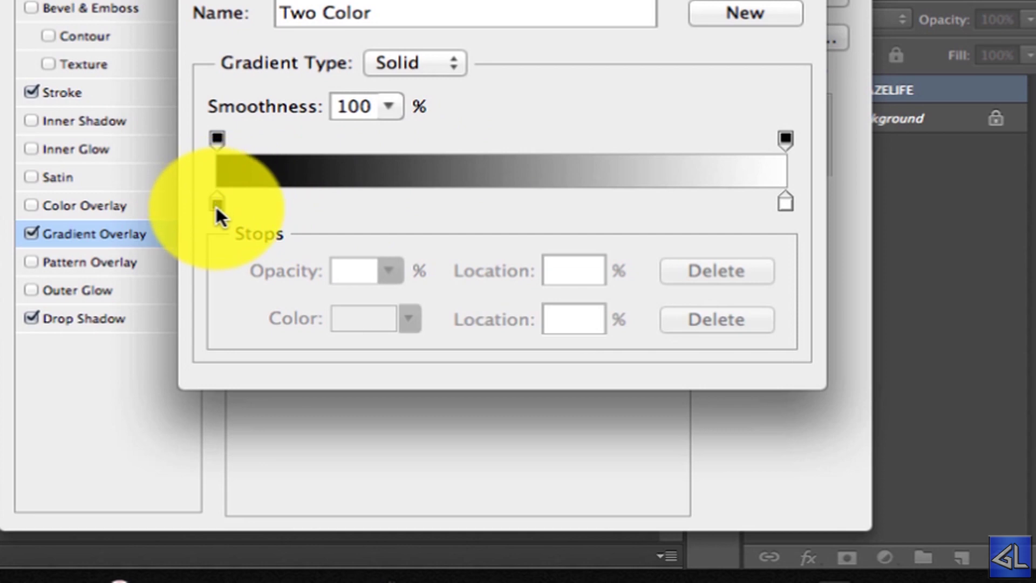
pyautogui.doubleClick(217, 205)
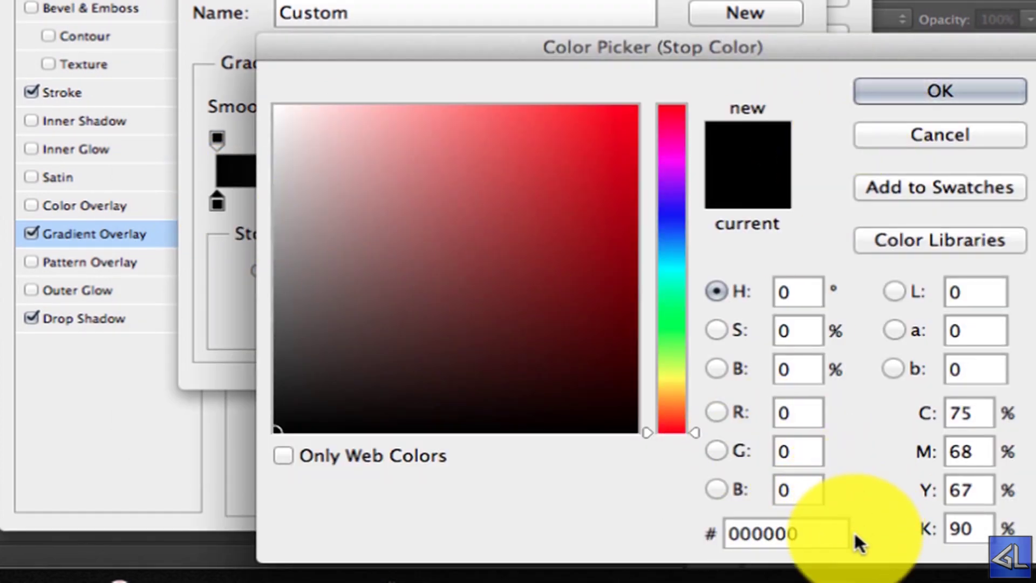
pyautogui.doubleClick(822, 531)
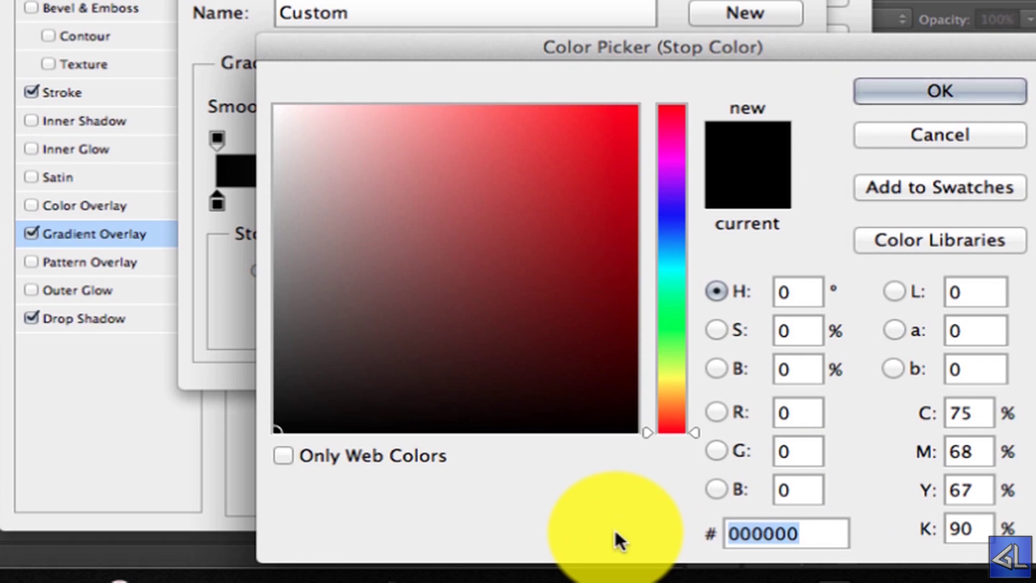
pyautogui.write('b1')
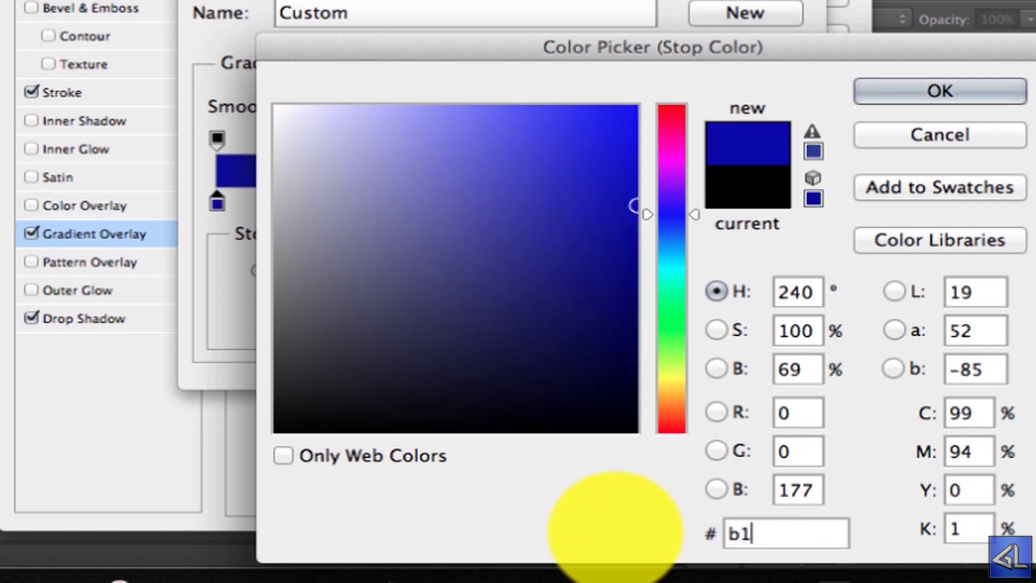
pyautogui.write('b1b1')
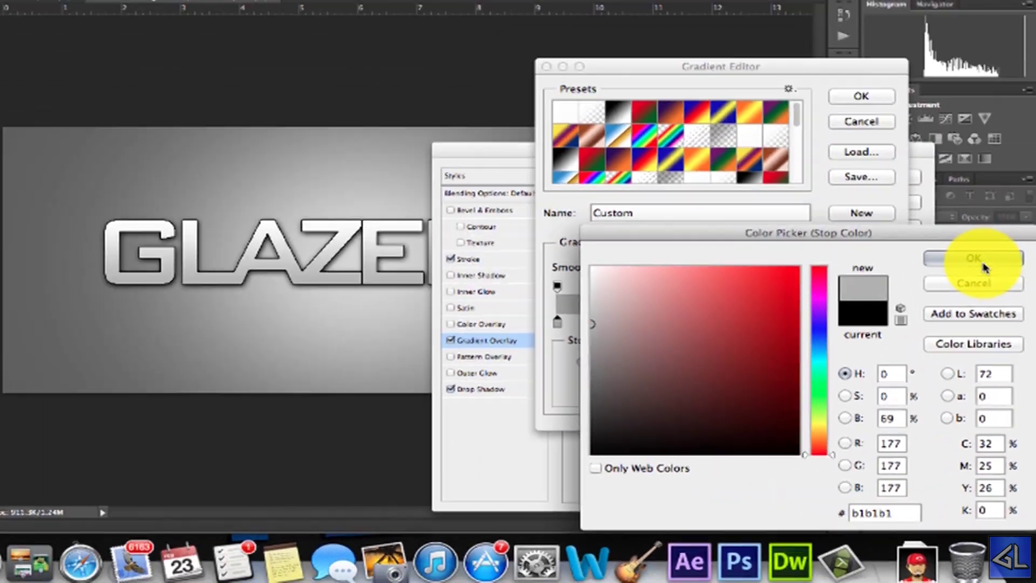
pyautogui.click(940, 91)
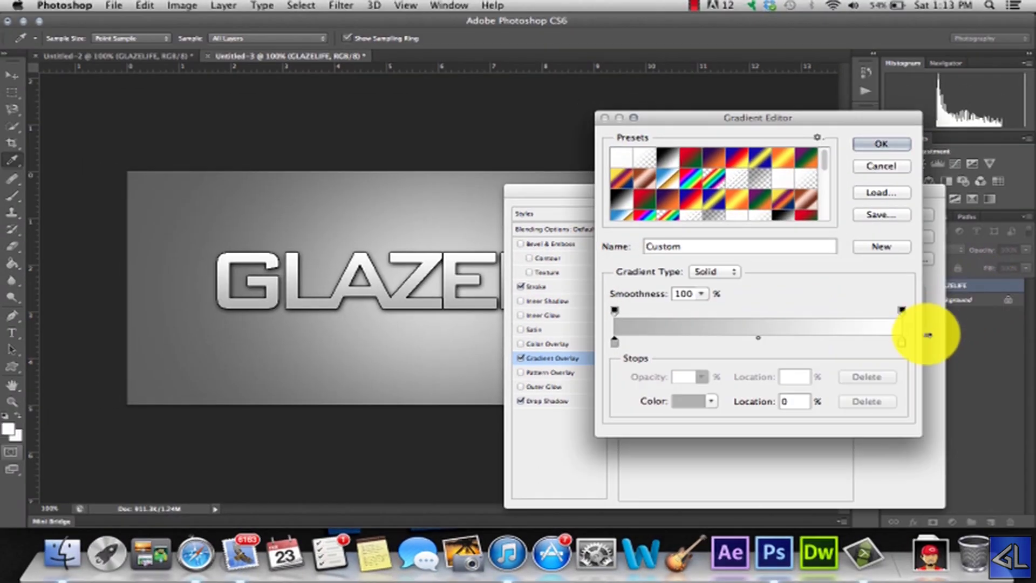
# Step: Set the right gradient stop to grey b1b1b1 as well
pyautogui.doubleClick(902, 342)
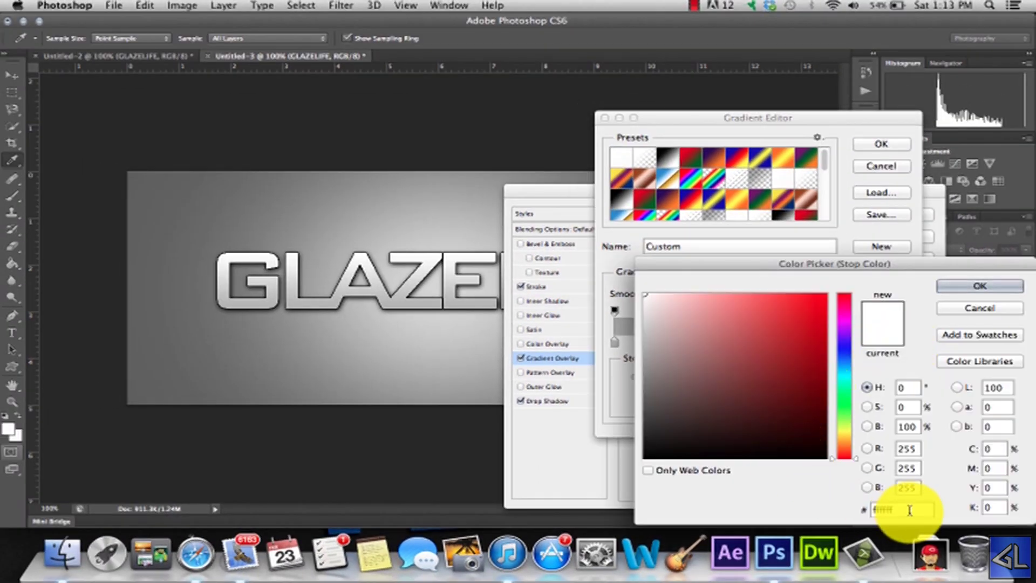
pyautogui.write('b1b1')
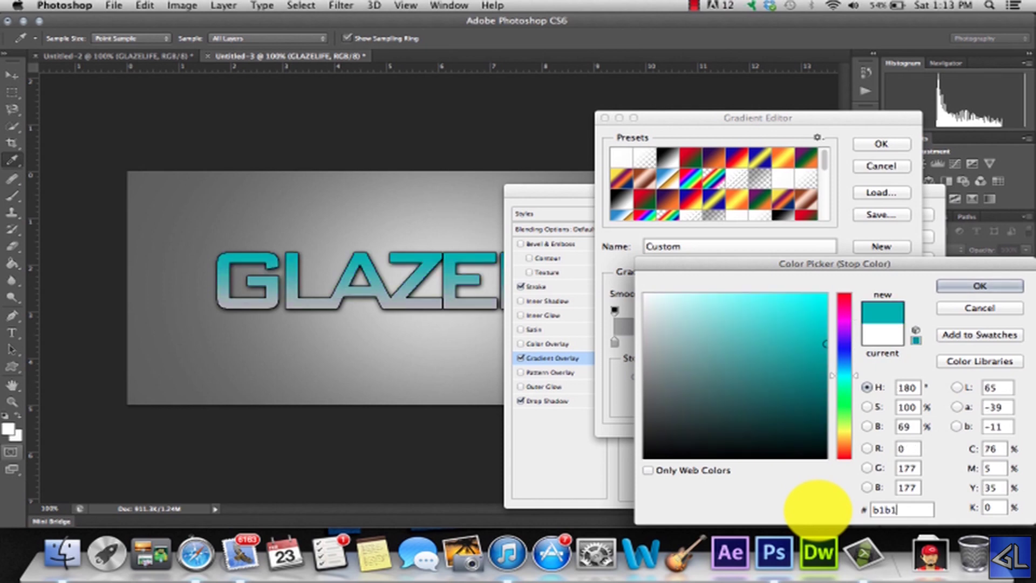
pyautogui.write('b1')
pyautogui.press('Return')
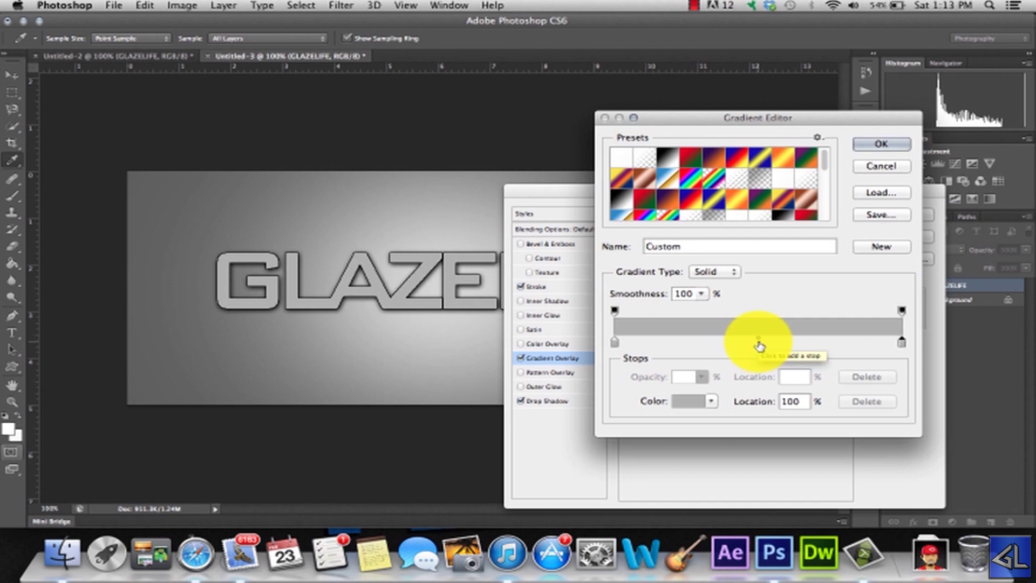
# Step: Add a dark grey 3f3f3f stop at the 50% location of the gradient
pyautogui.click(759, 342)
pyautogui.doubleClick(759, 344)
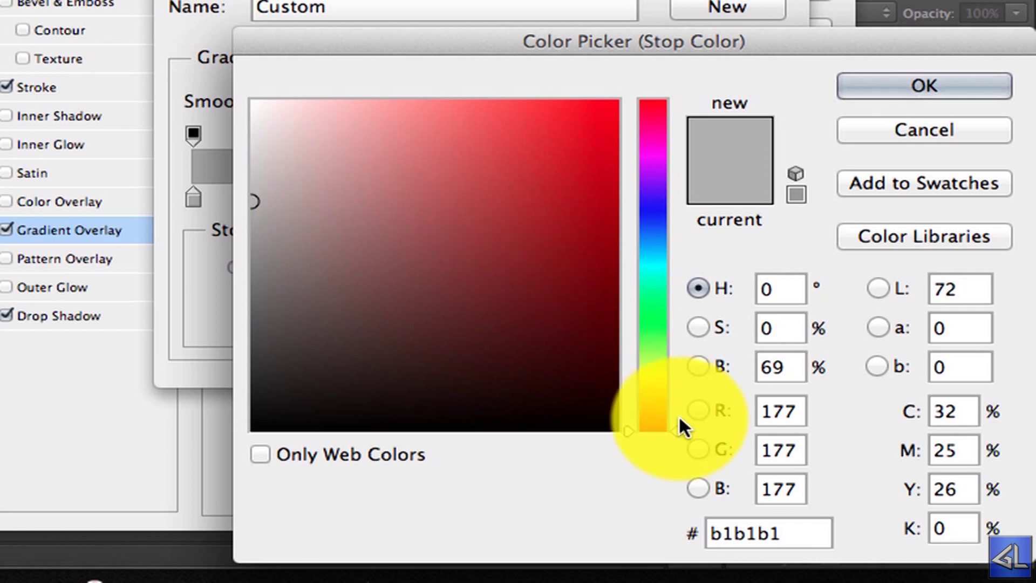
pyautogui.moveTo(796, 528); pyautogui.dragTo(519, 548)
pyautogui.write('3f3f3f')
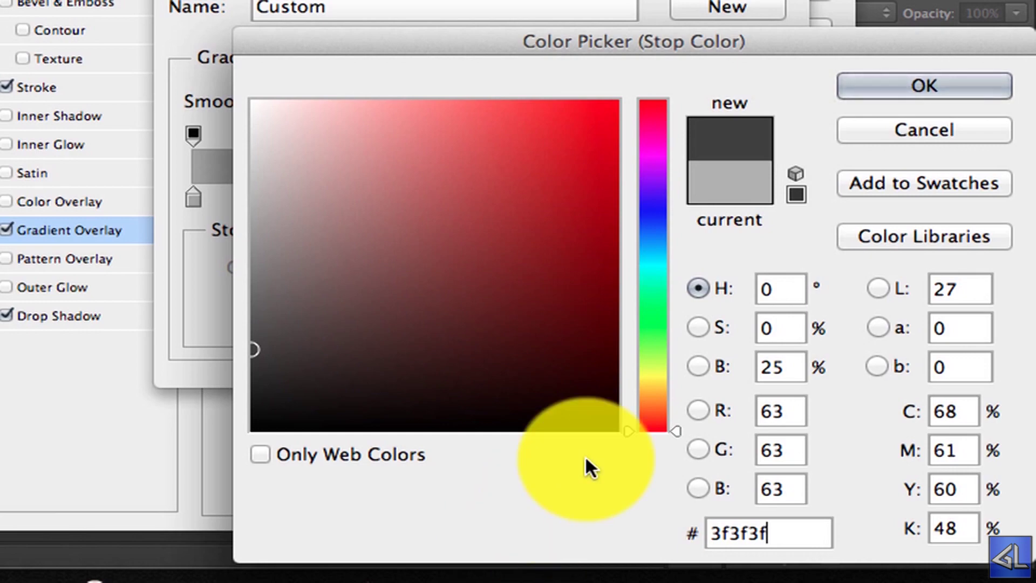
pyautogui.click(953, 87)
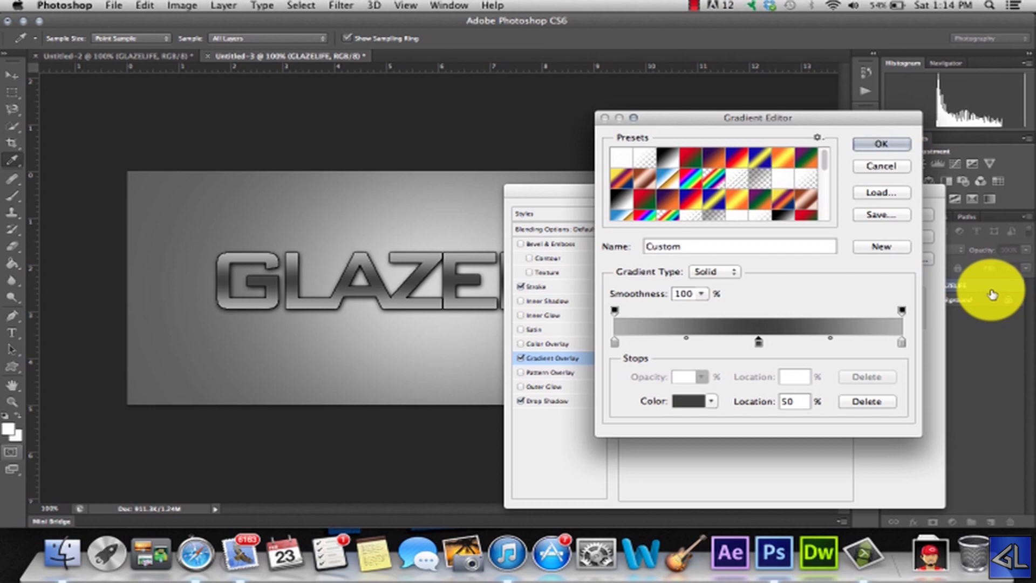
# Step: Move the right grey stop to about 53% and add a grey stop near 16%
pyautogui.moveTo(902, 341); pyautogui.dragTo(875, 345)
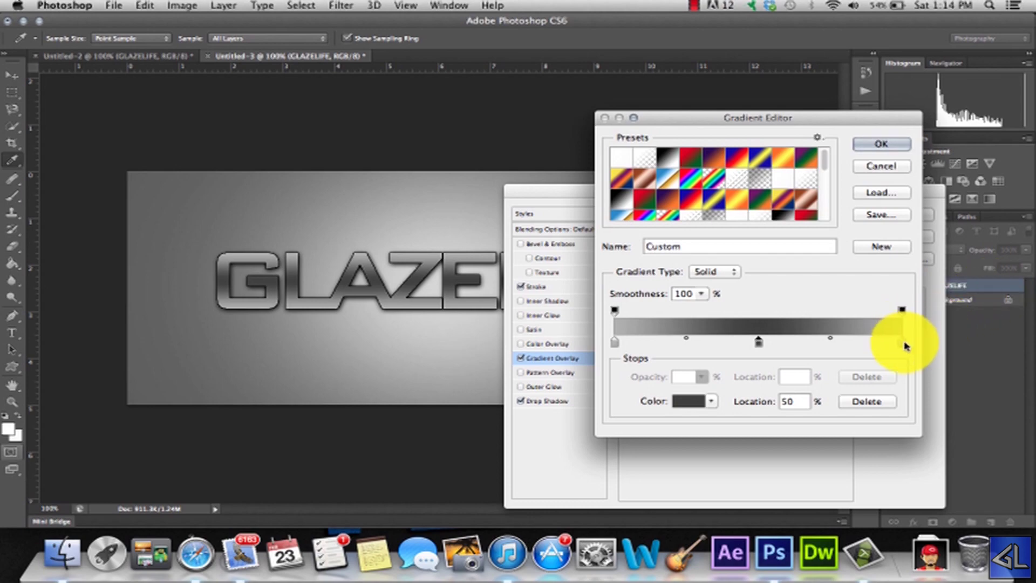
pyautogui.moveTo(820, 372); pyautogui.dragTo(675, 376)
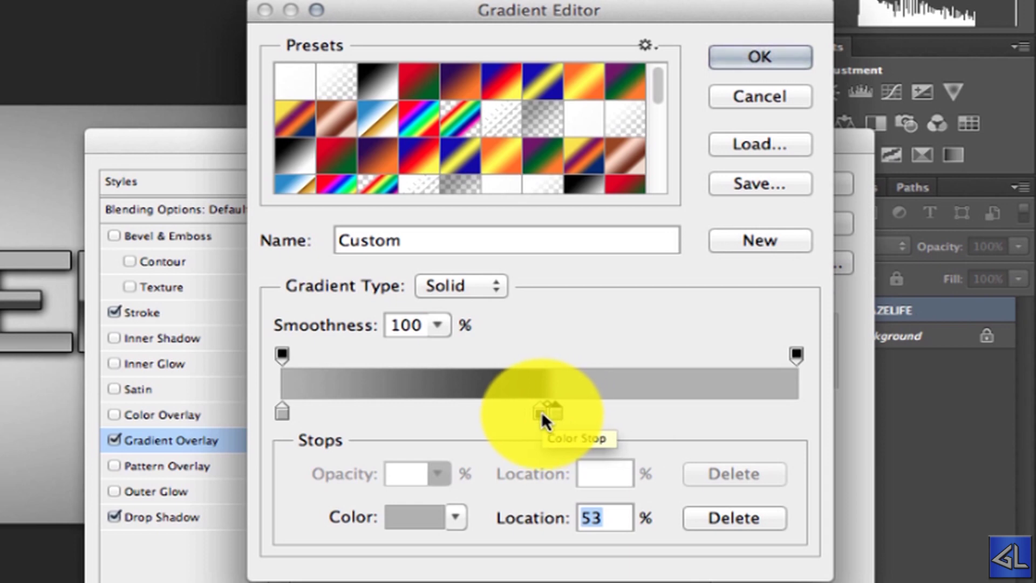
pyautogui.moveTo(332, 412); pyautogui.dragTo(363, 412)
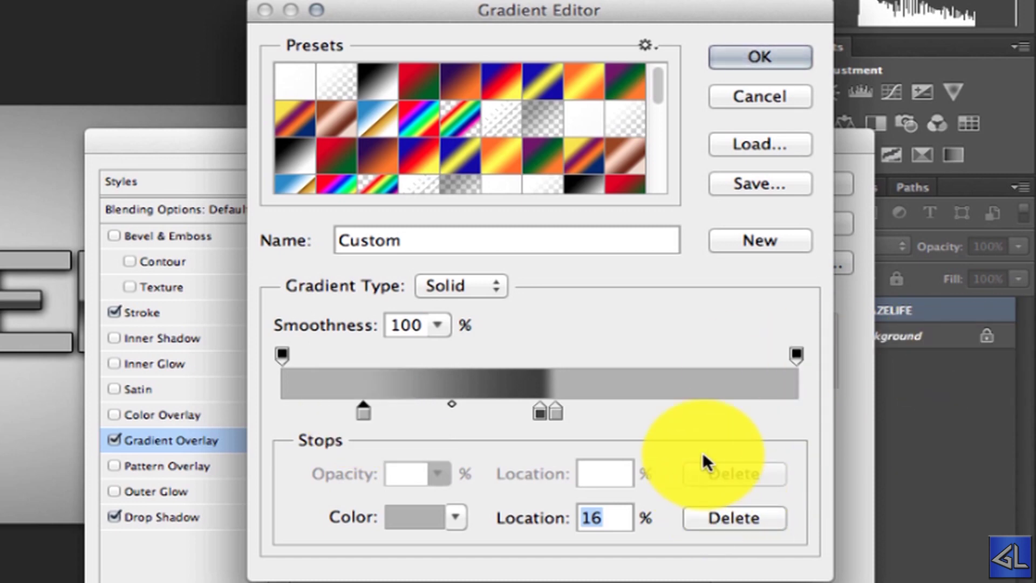
# Step: Add a light grey e5e5e5 stop at the 100% end of the gradient
pyautogui.click(798, 414)
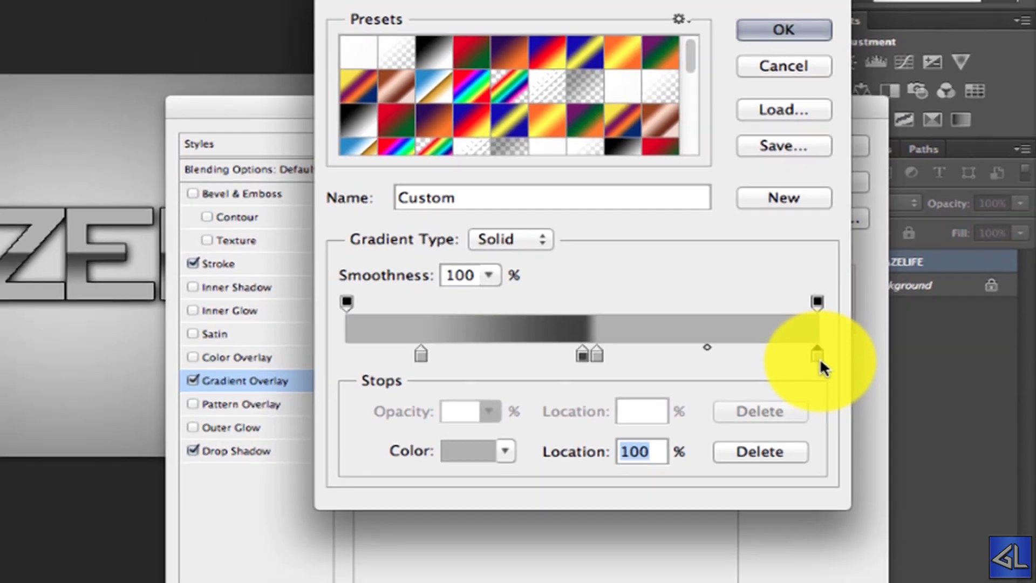
pyautogui.doubleClick(798, 413)
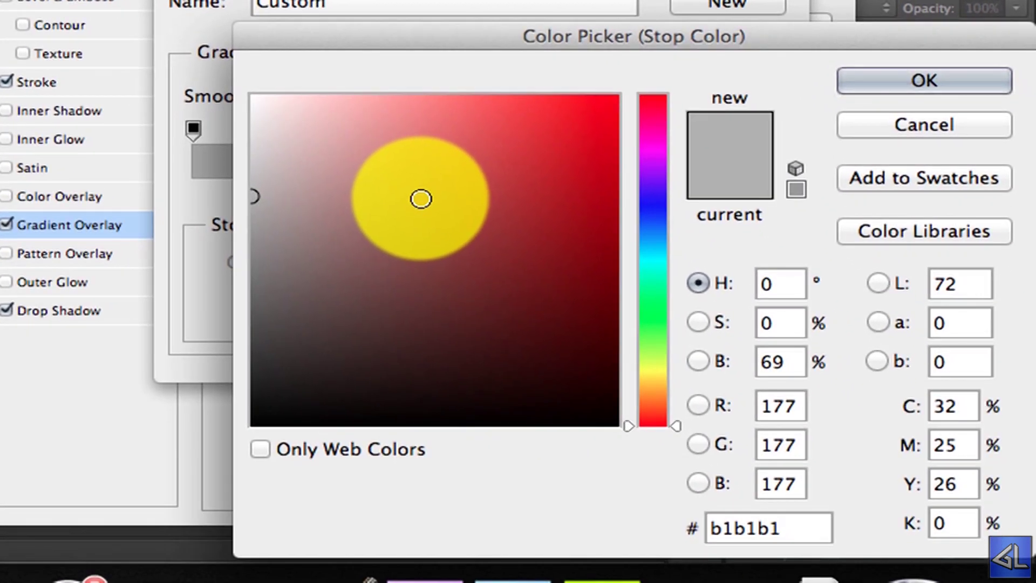
pyautogui.moveTo(455, 228); pyautogui.dragTo(249, 116)
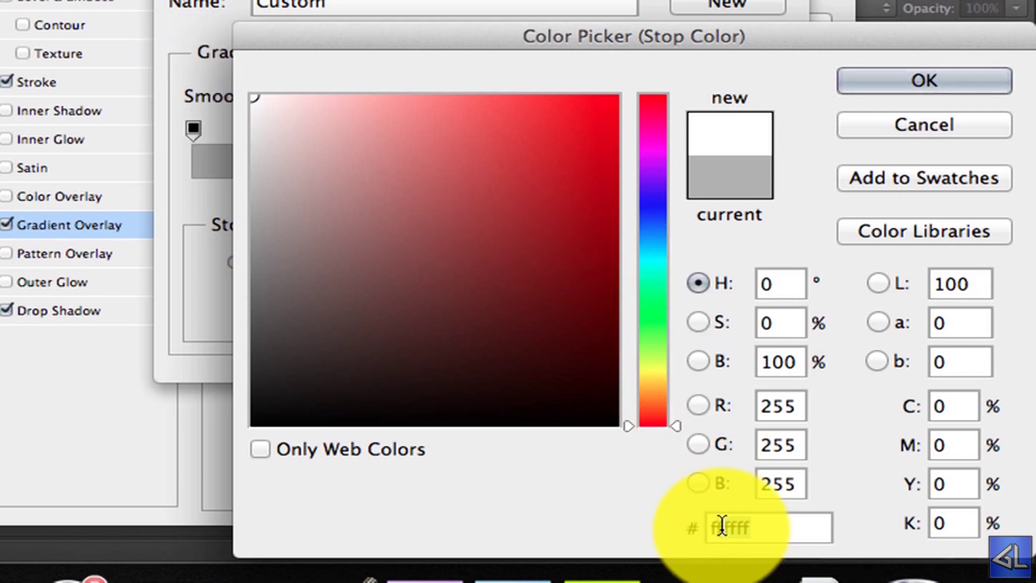
pyautogui.write('e5e5e5')
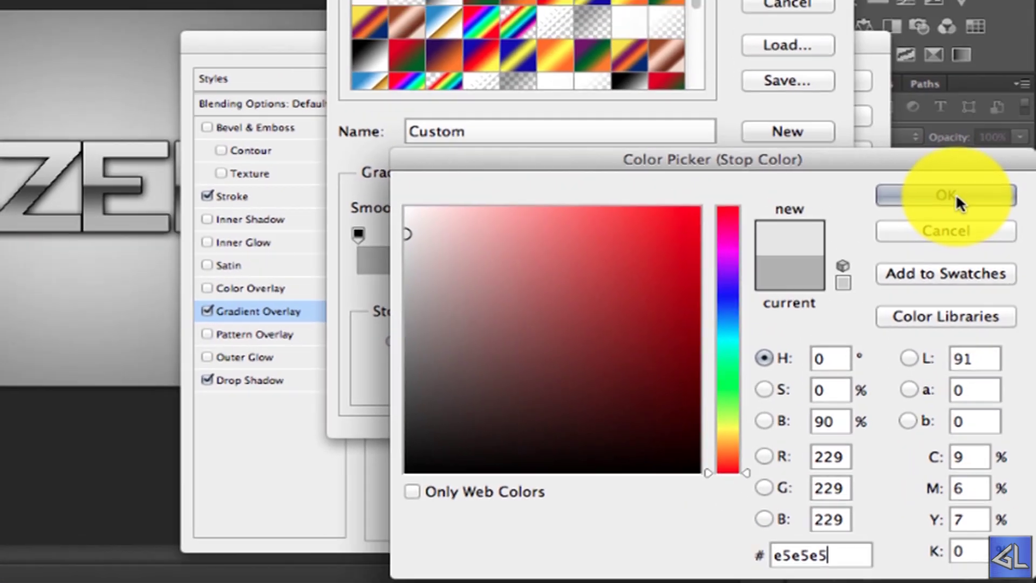
pyautogui.click(957, 193)
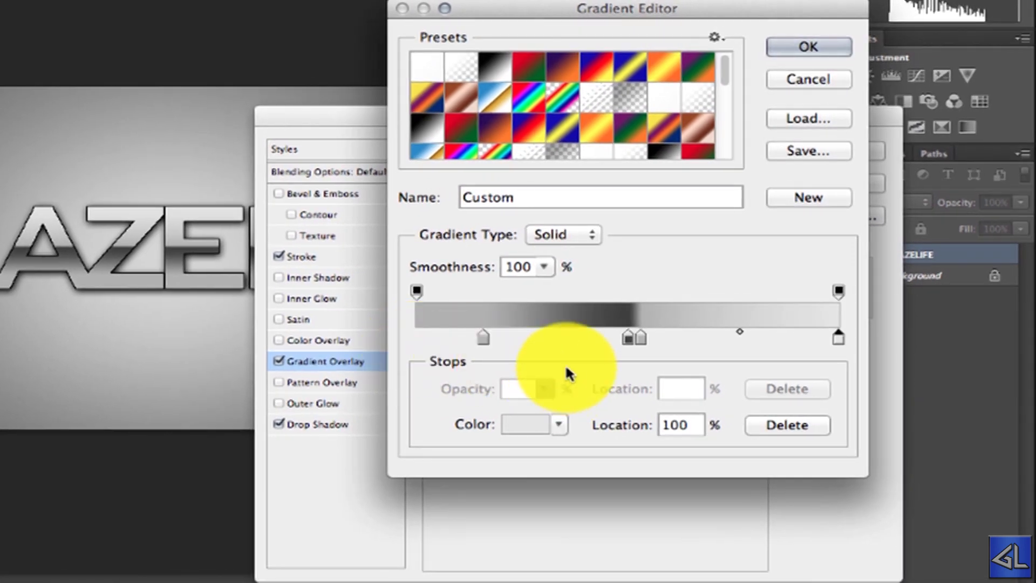
# Step: Move the grey stop to 54% and the dark stop to 51%, then accept the gradient
pyautogui.click(641, 339)
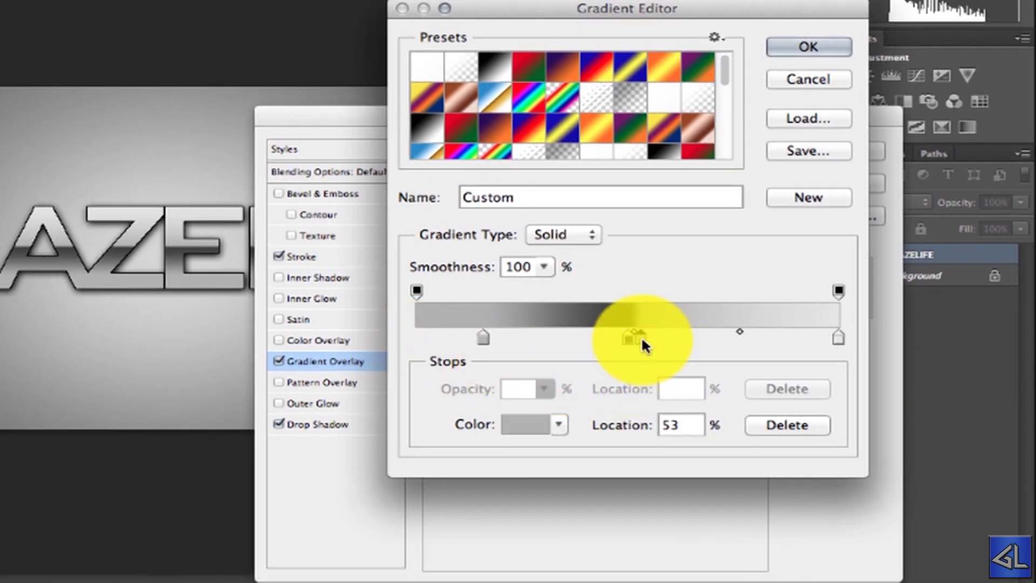
pyautogui.moveTo(644, 339); pyautogui.dragTo(647, 341)
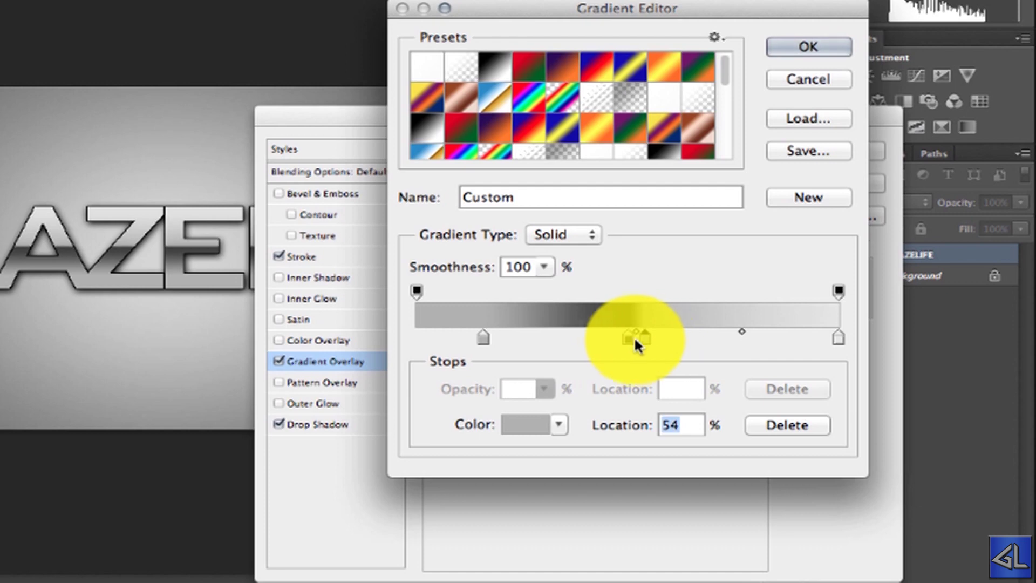
pyautogui.click(628, 338)
pyautogui.moveTo(627, 342); pyautogui.dragTo(632, 341)
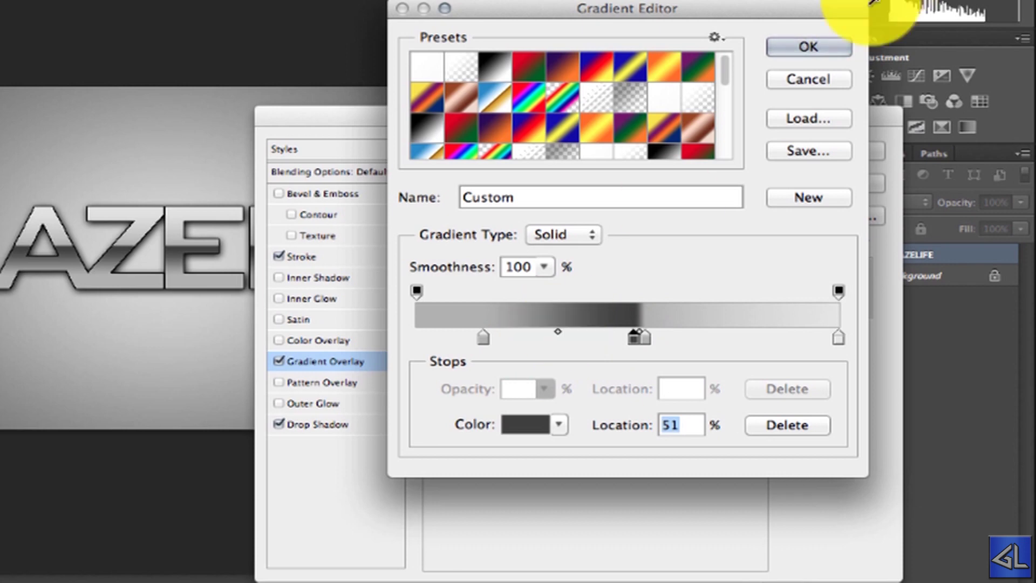
pyautogui.click(831, 48)
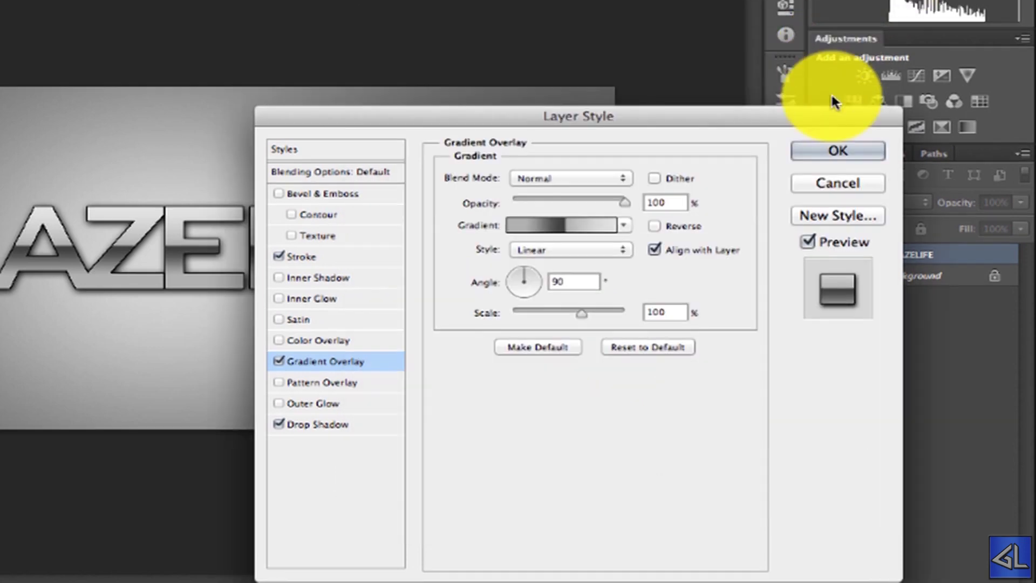
# Step: Apply the chrome layer style to GLAZELIFE and compare Untitled-3 against Untitled-2
pyautogui.click(843, 151)
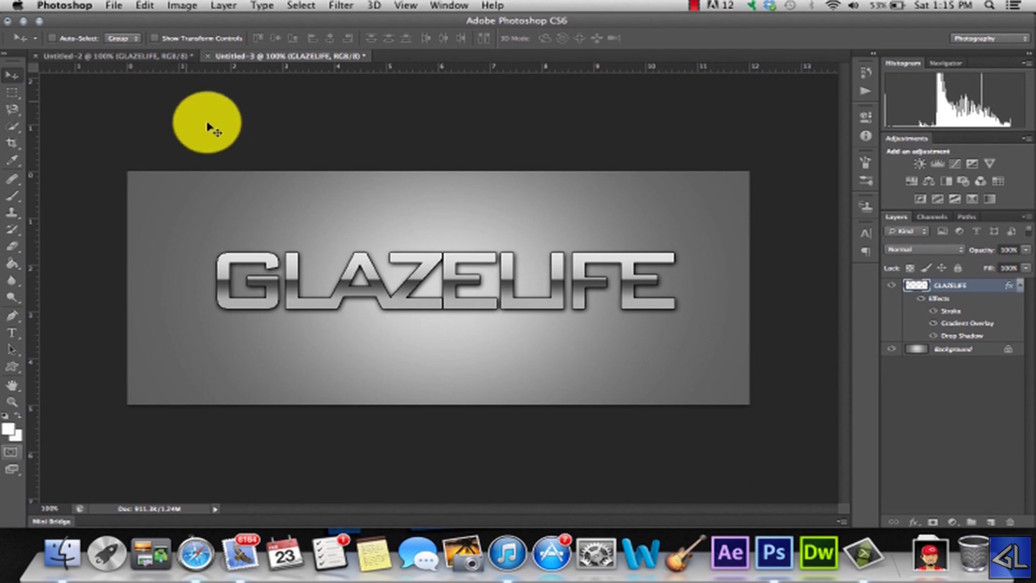
pyautogui.click(144, 56)
pyautogui.click(228, 58)
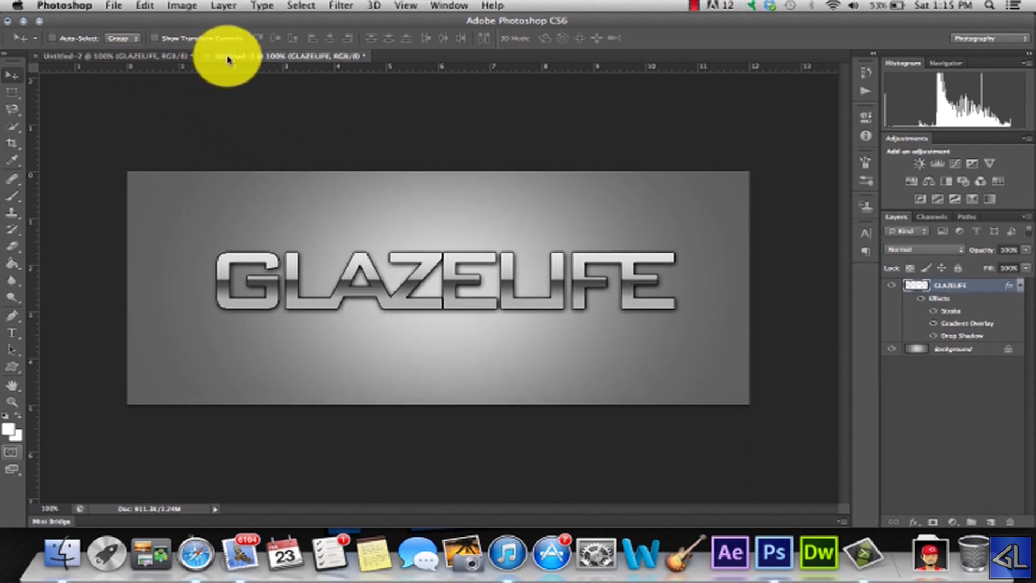
pyautogui.click(166, 56)
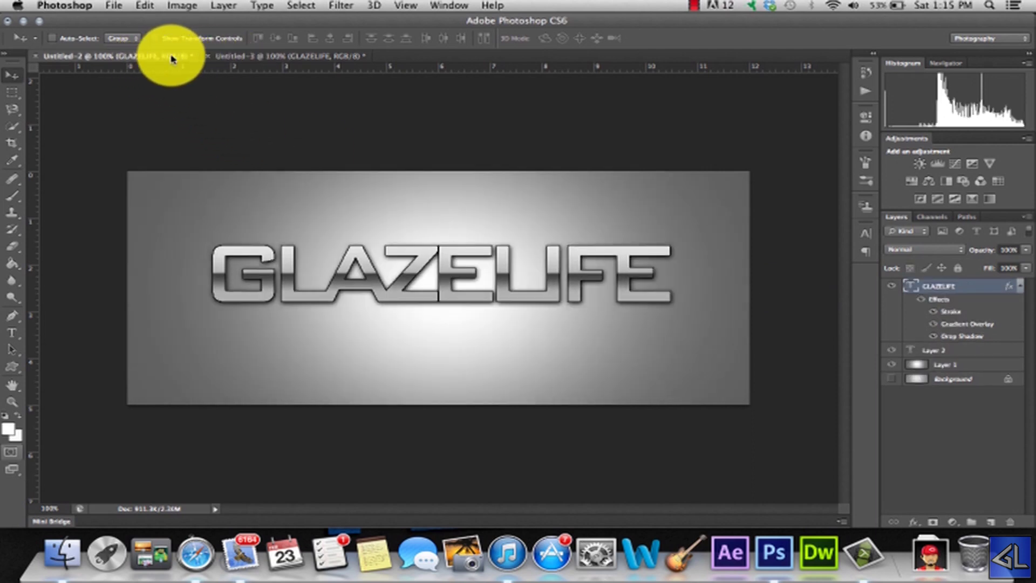
pyautogui.click(236, 58)
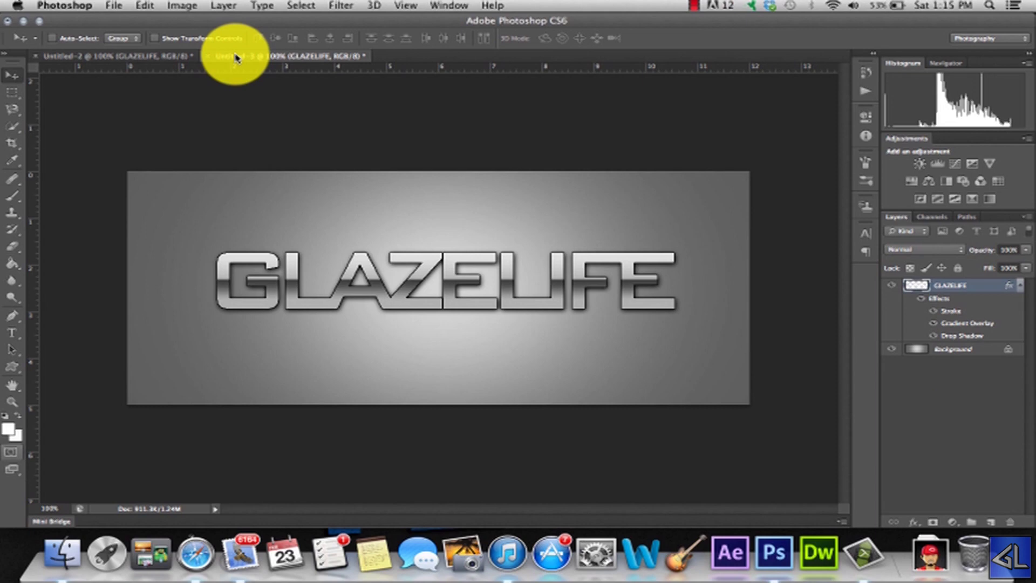